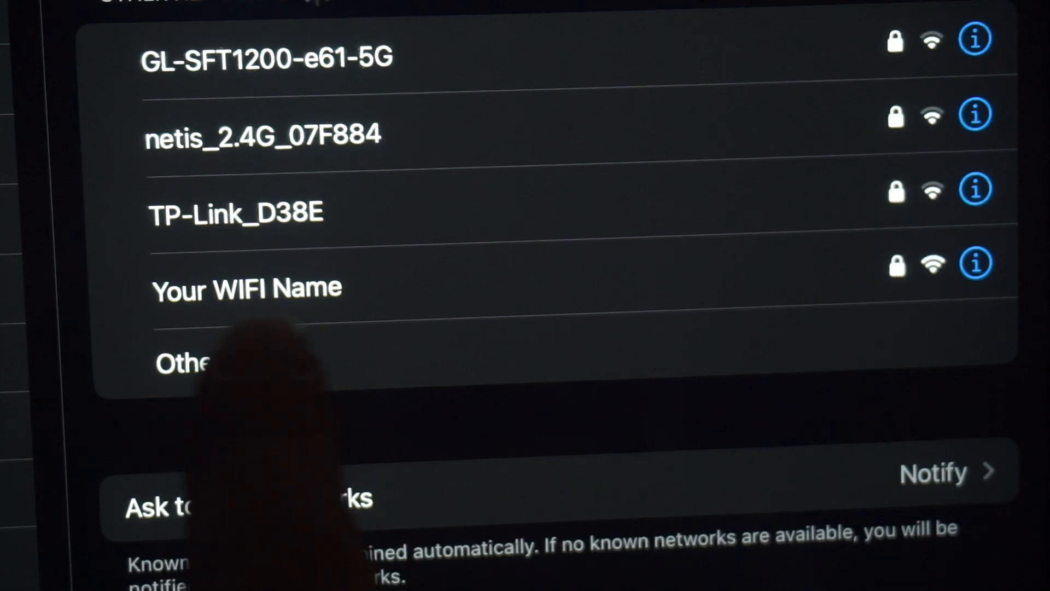
Join the 'Your WIFI Name' network under Other Networks in iPadOS Wi-Fi settings
click(306, 290)
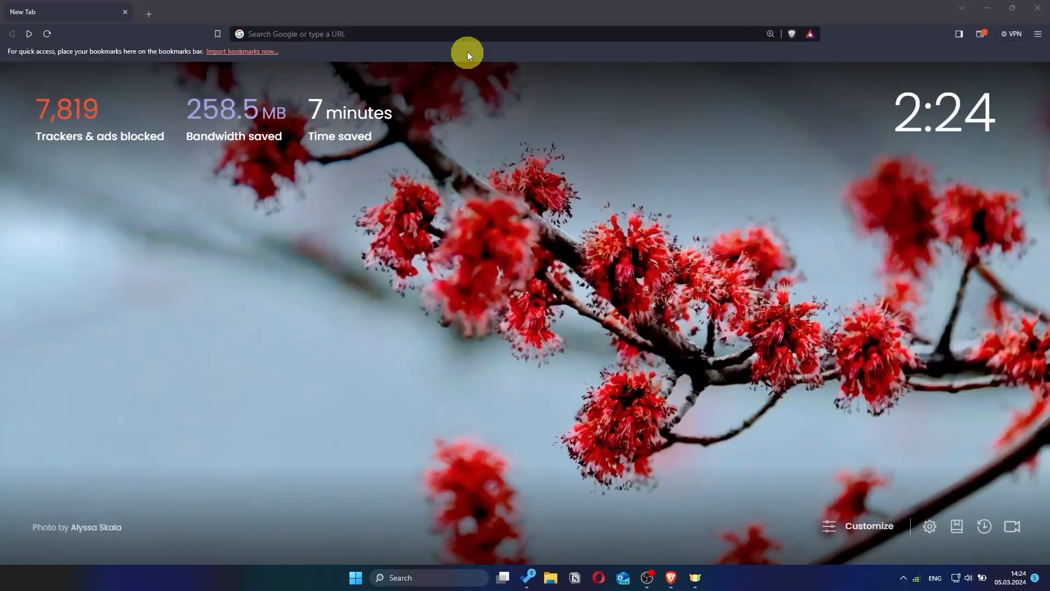
click(467, 37)
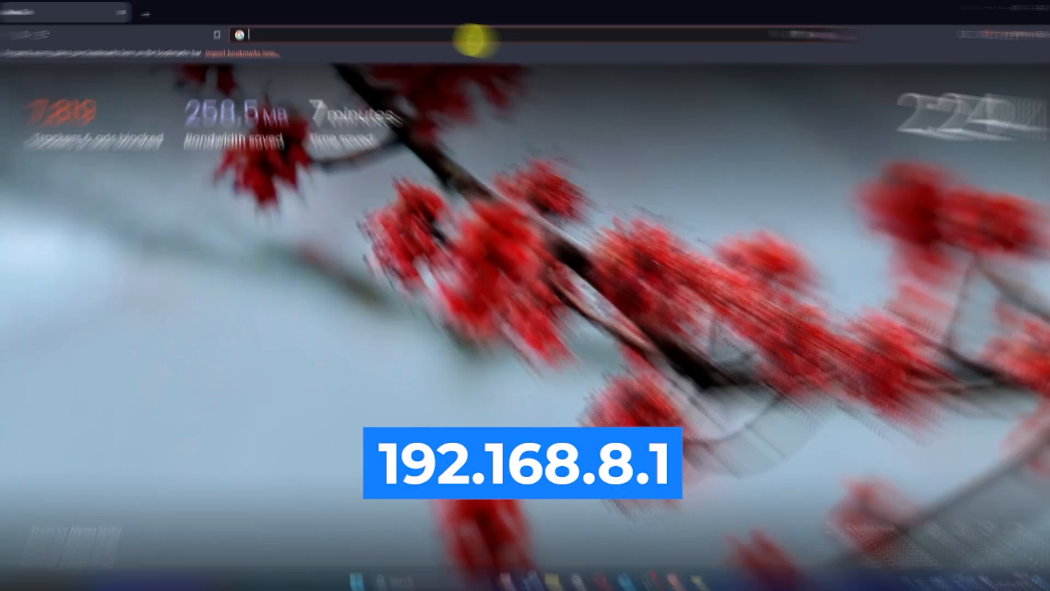
Load 192.168.8.1 and begin entering the admin password on the GL-SFT1200 login page
text(192)
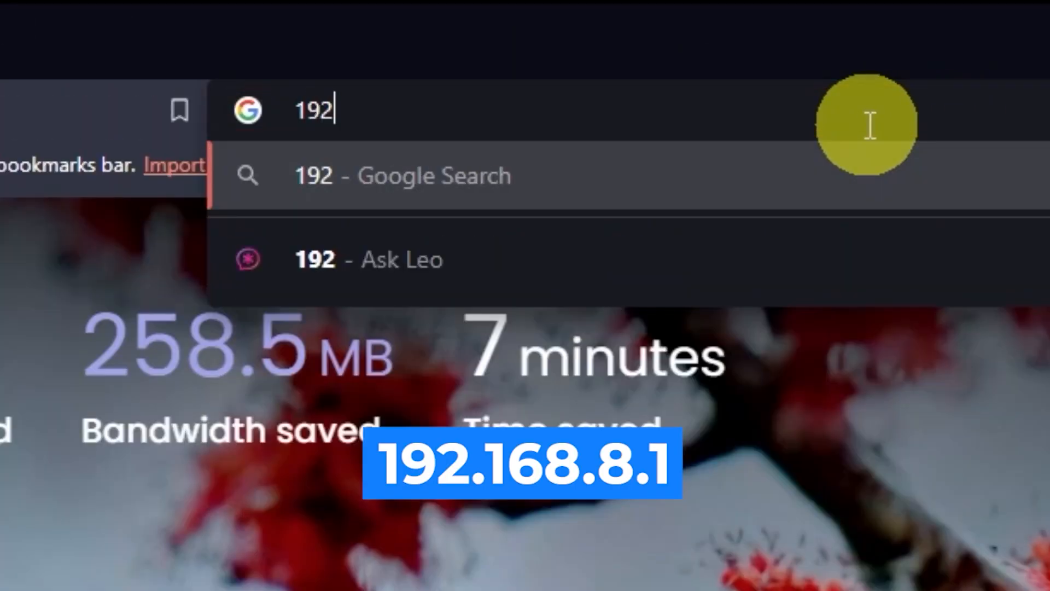
text(.168.8.1)
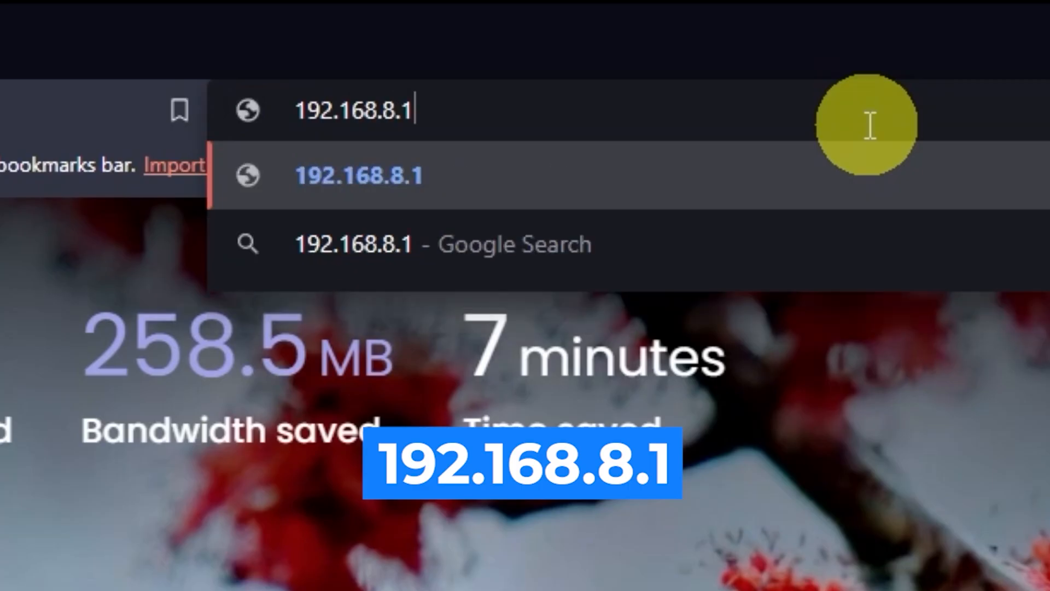
key(Return)
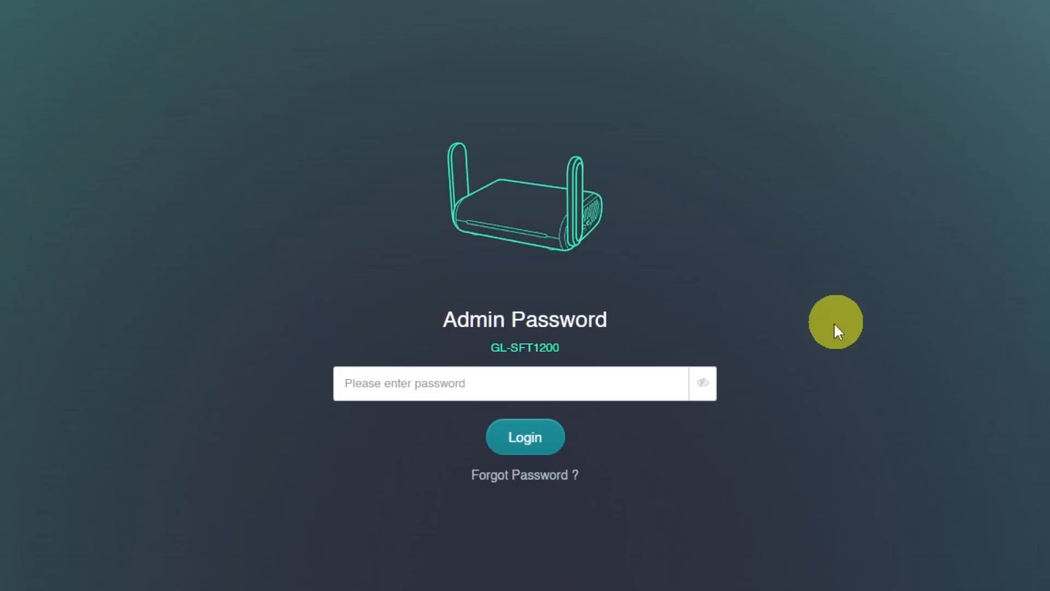
click(537, 382)
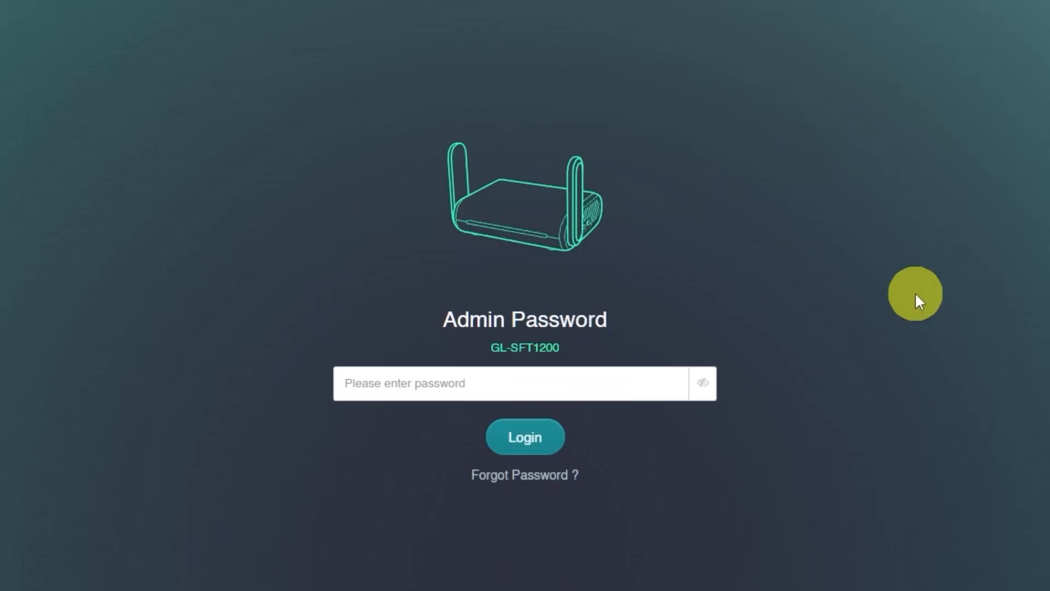
text(a)
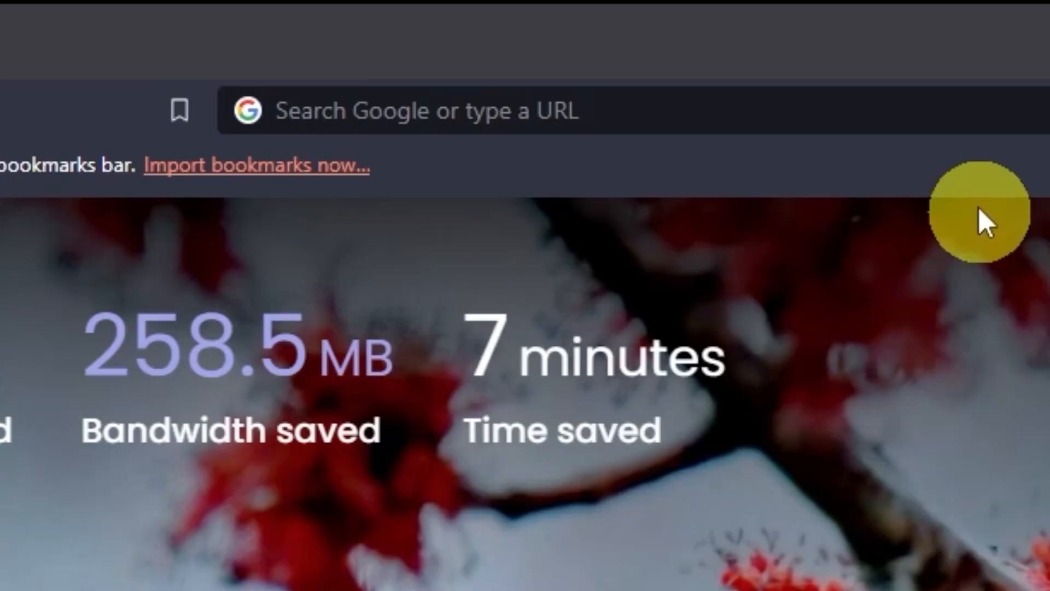
Reload 192.168.8.1 after the reset to reach the GL-SFT1200 setup welcome page
click(961, 126)
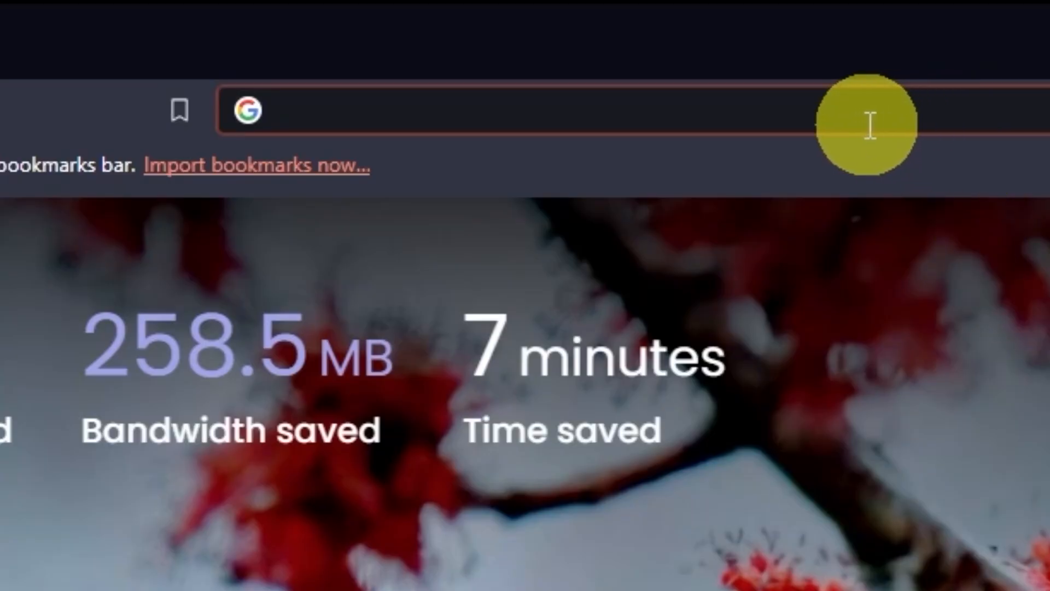
text(192.16)
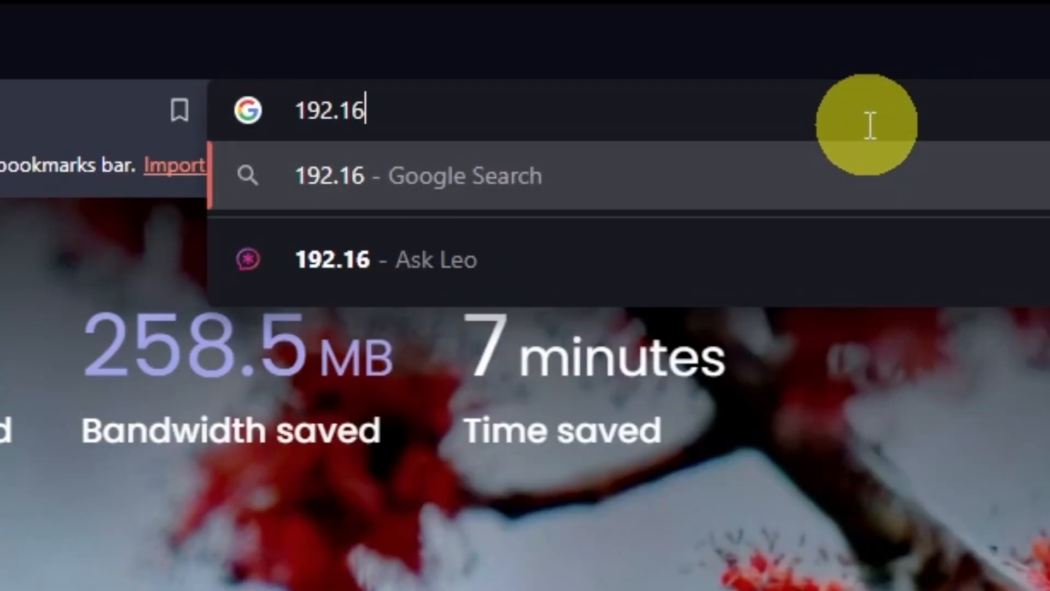
text(8.8.1)
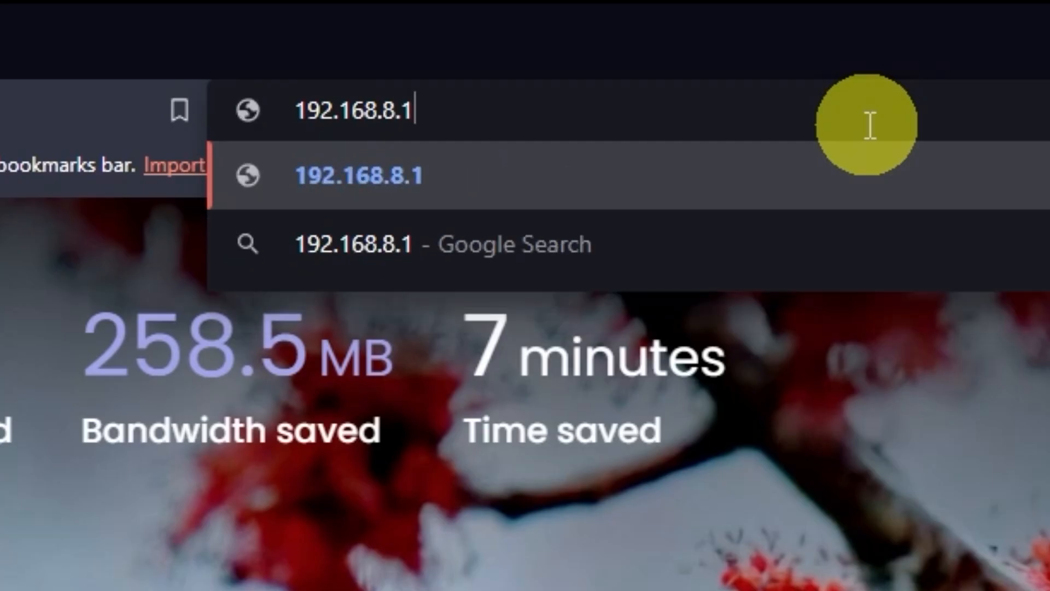
key(Return)
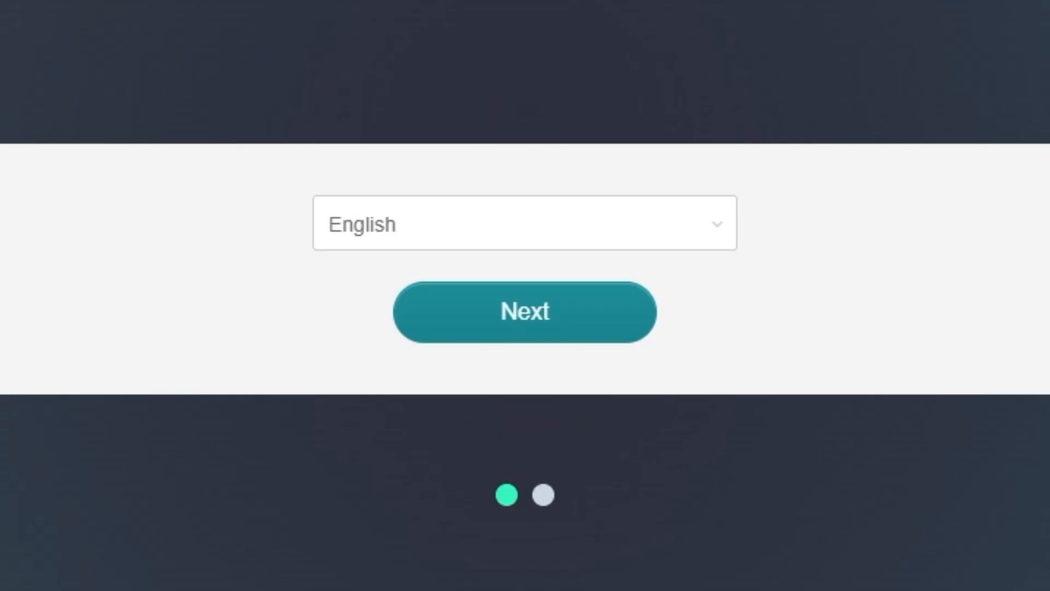
Keep English as the interface language and continue to admin password setup
click(728, 230)
scroll(645, 358, down, 3)
scroll(646, 358, up, 3)
click(731, 230)
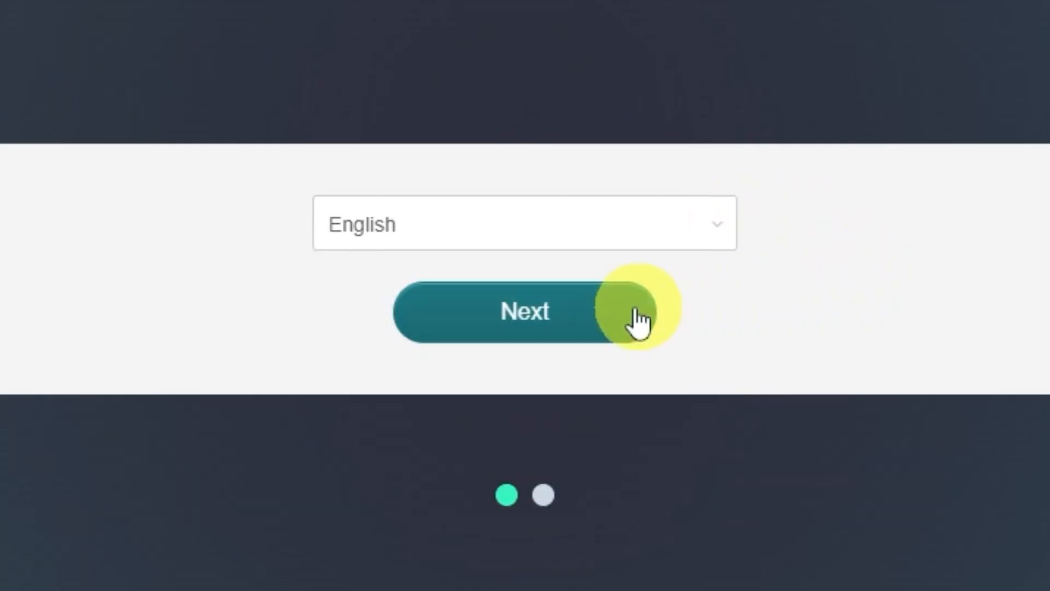
click(600, 331)
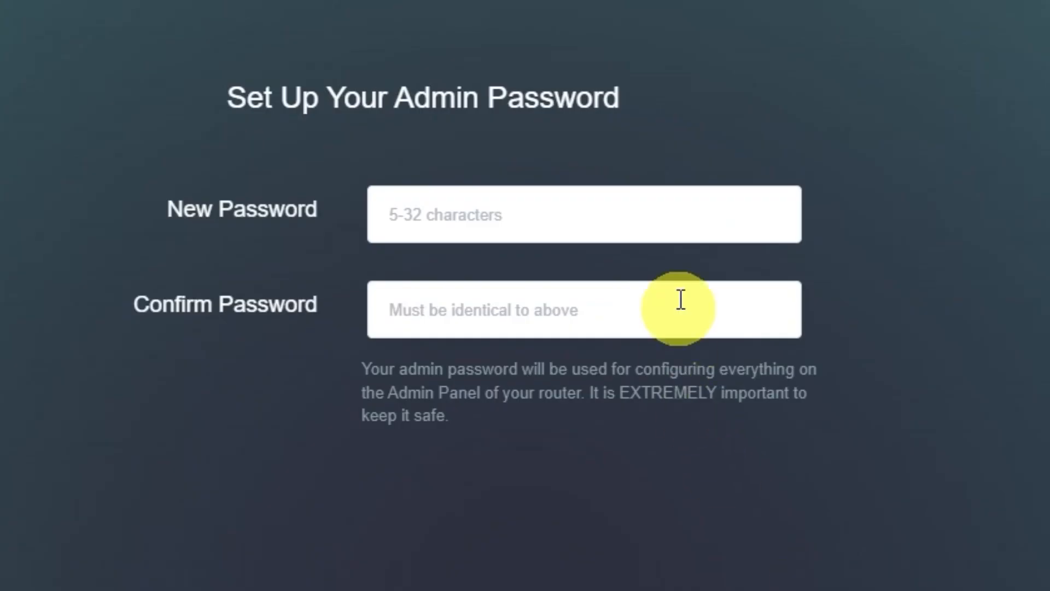
Enter the new admin password in both New Password and Confirm Password
click(664, 219)
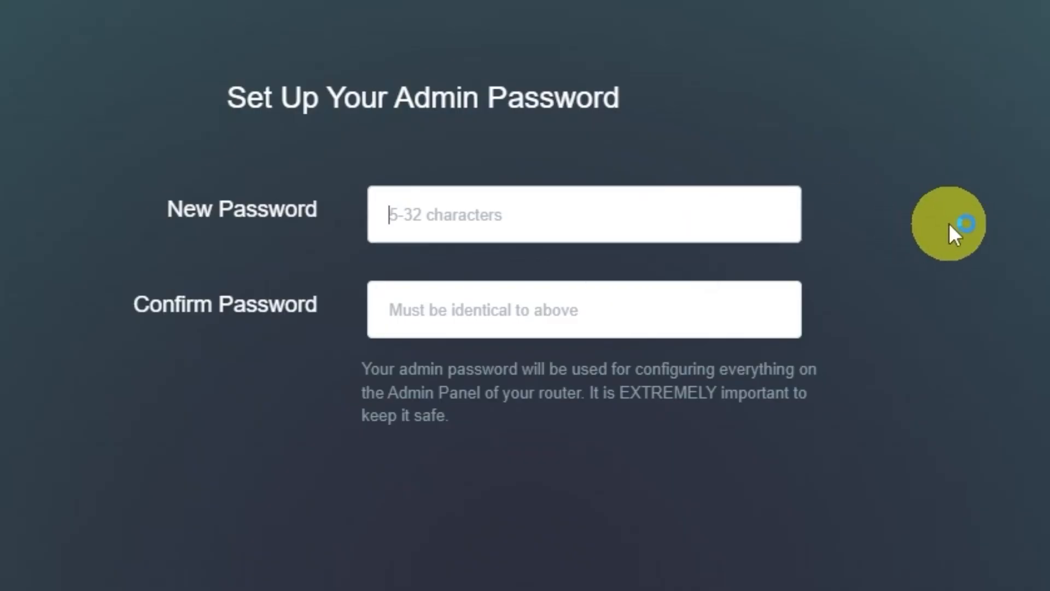
text(******)
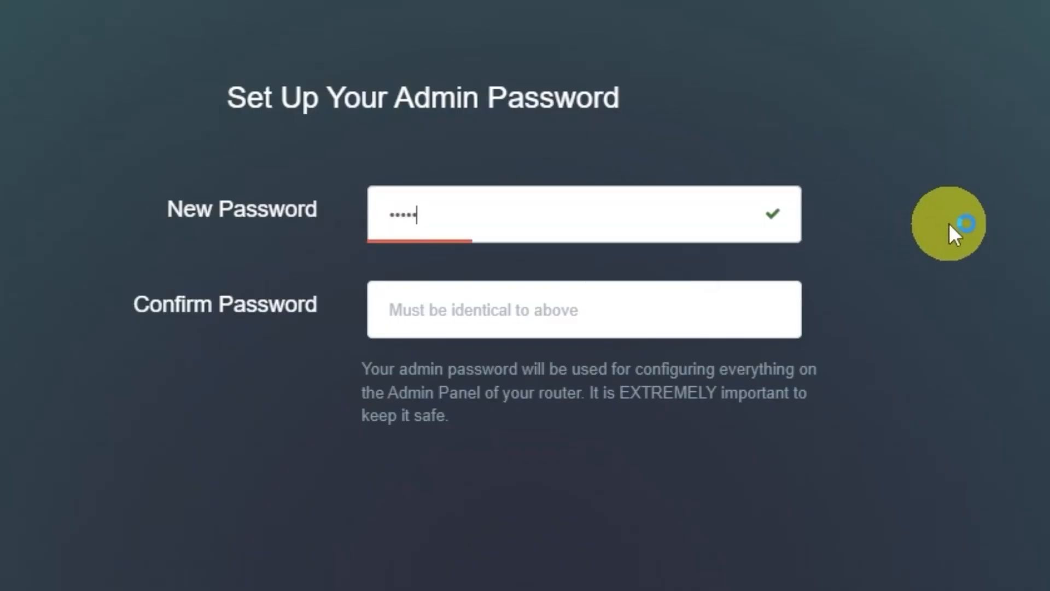
click(673, 320)
text(***)
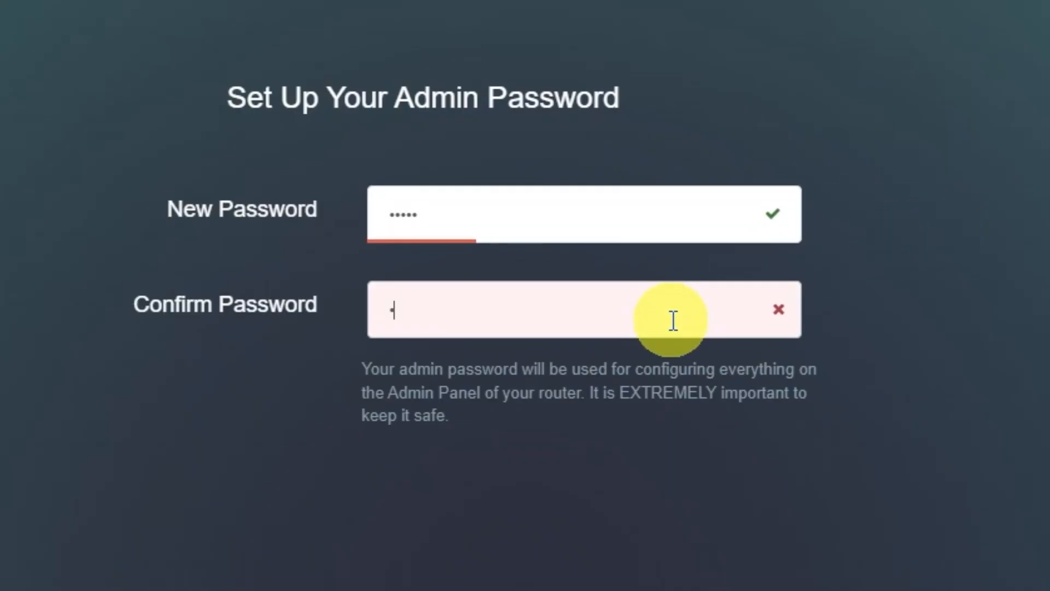
text(***)
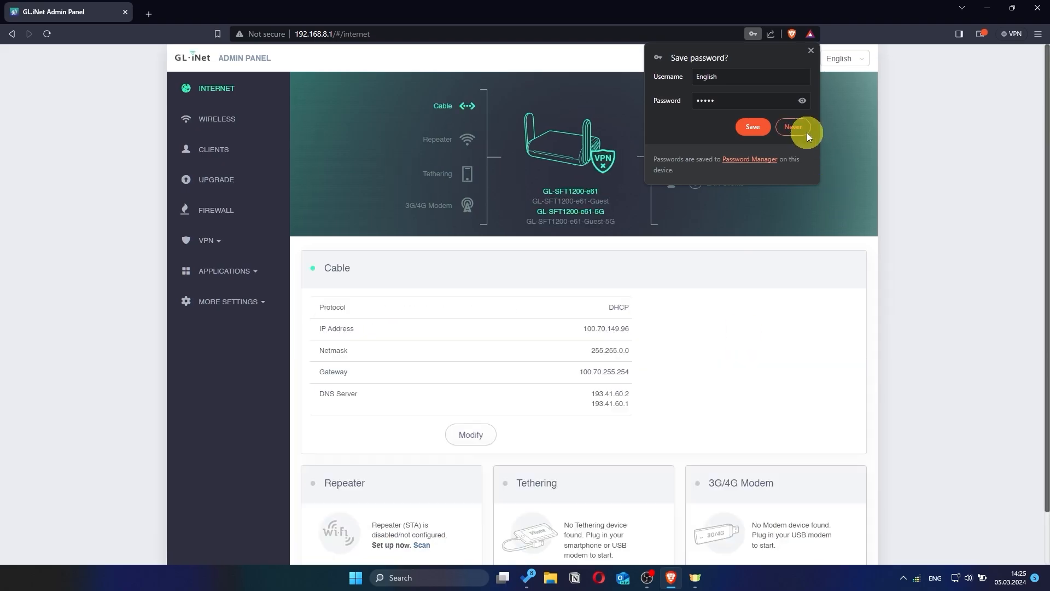
Decline saving the password, then apply DHCP as the Cable protocol after trying Static and PPPoE
click(807, 133)
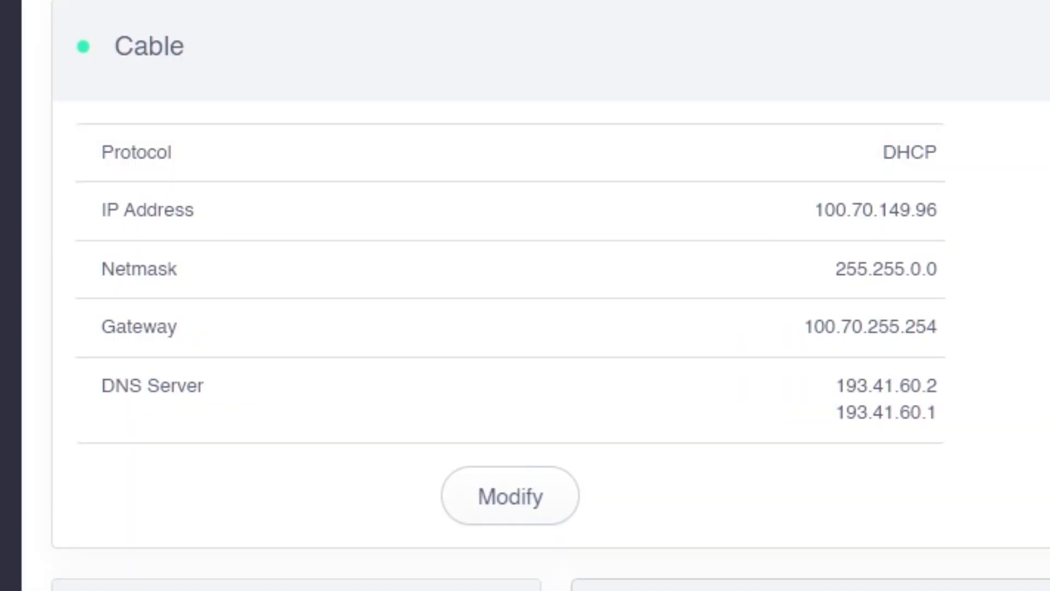
click(546, 512)
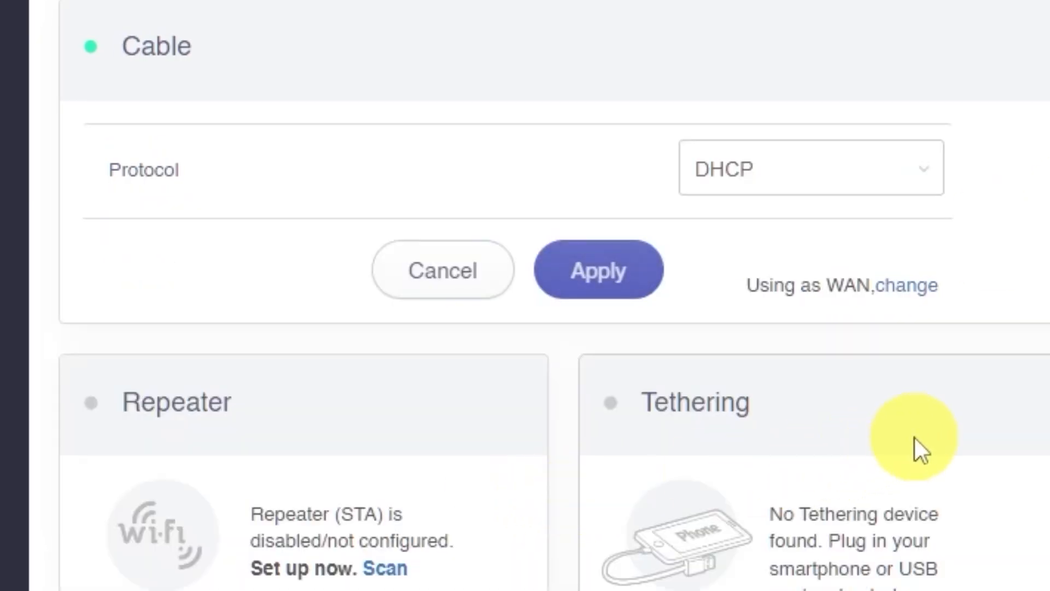
click(924, 170)
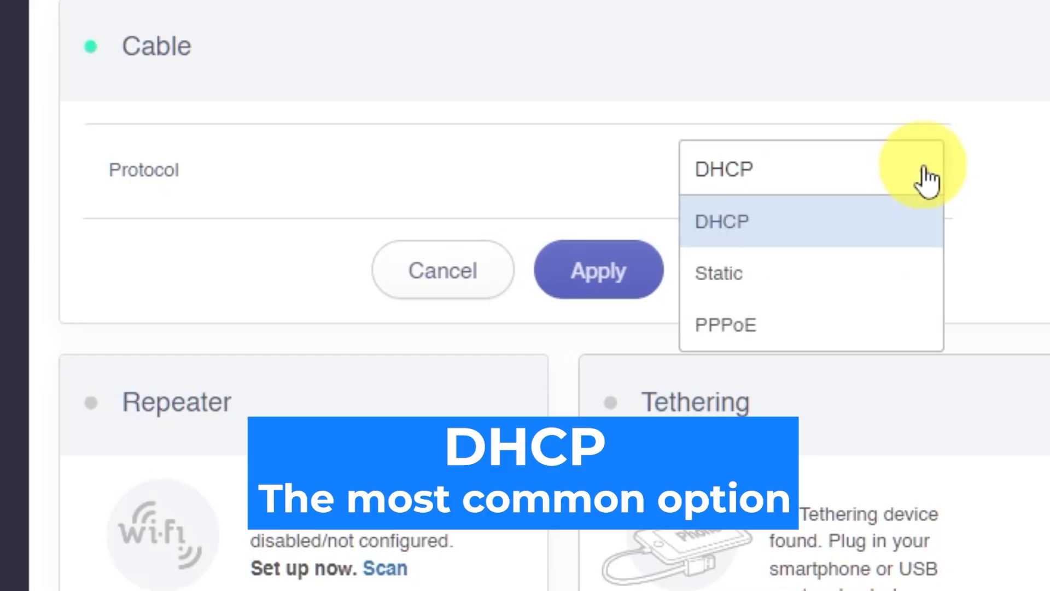
click(788, 274)
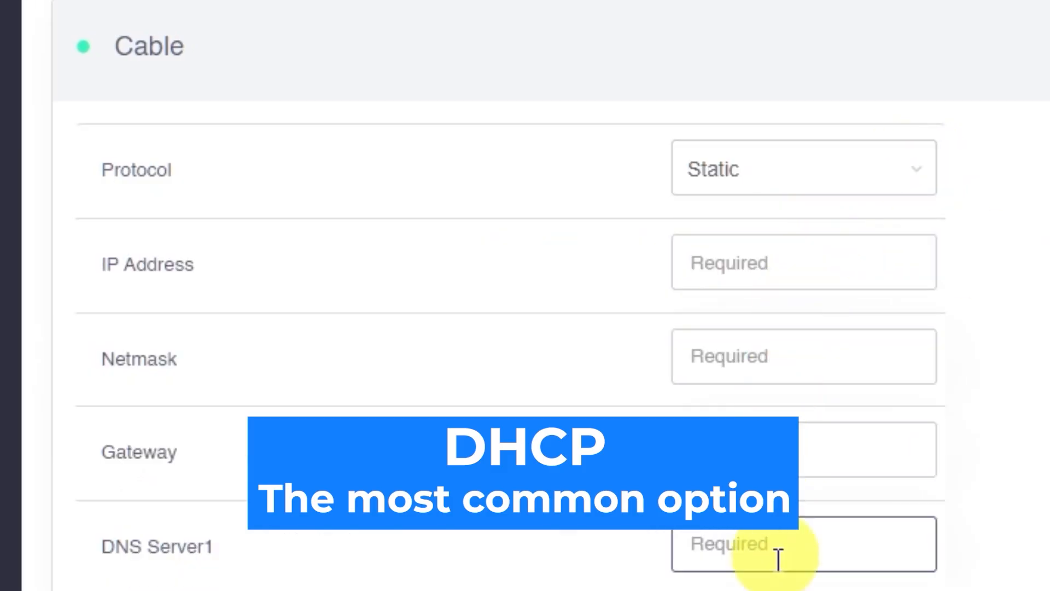
click(919, 186)
click(790, 320)
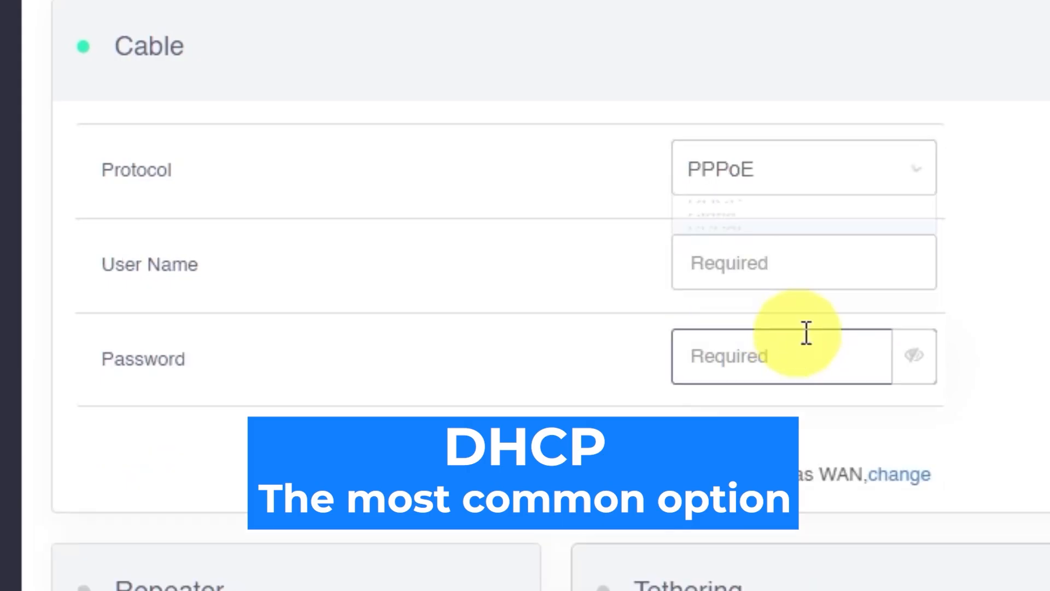
click(893, 192)
click(786, 224)
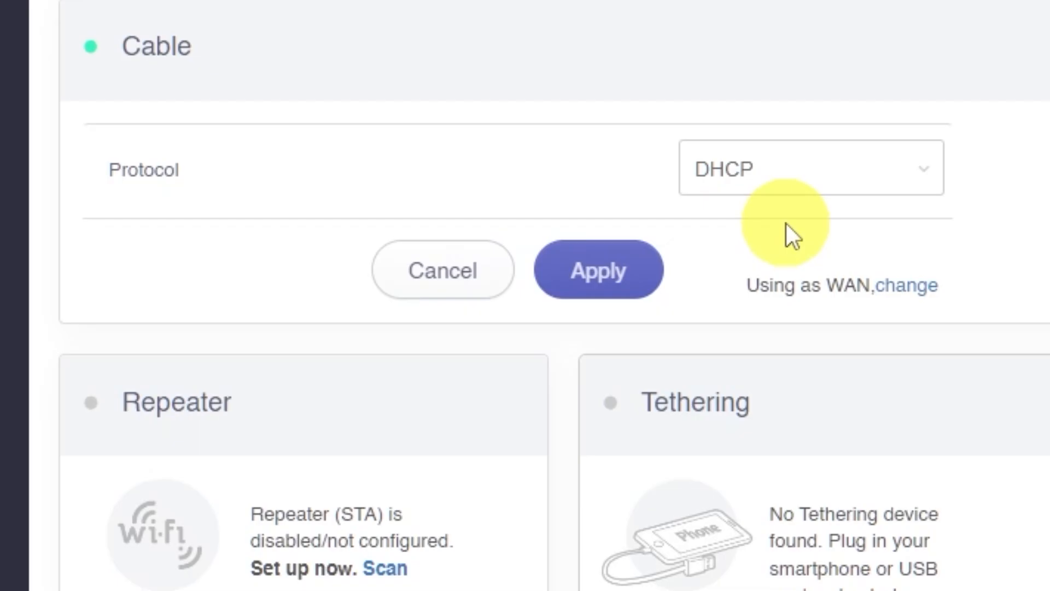
click(638, 274)
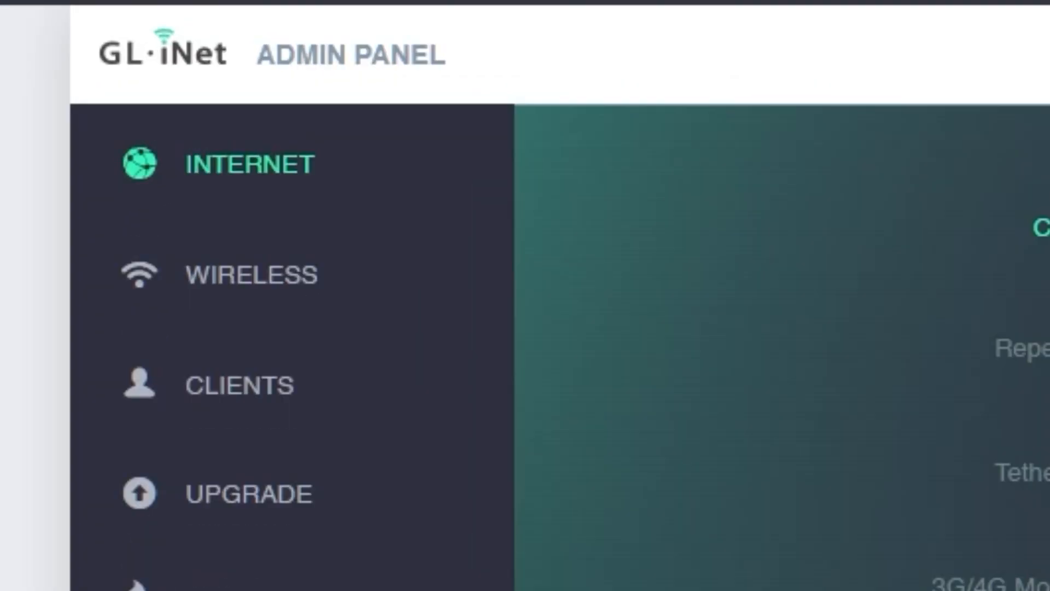
Append '2G' to the 2.4 GHz Wi-Fi network name on the Wireless page
click(284, 281)
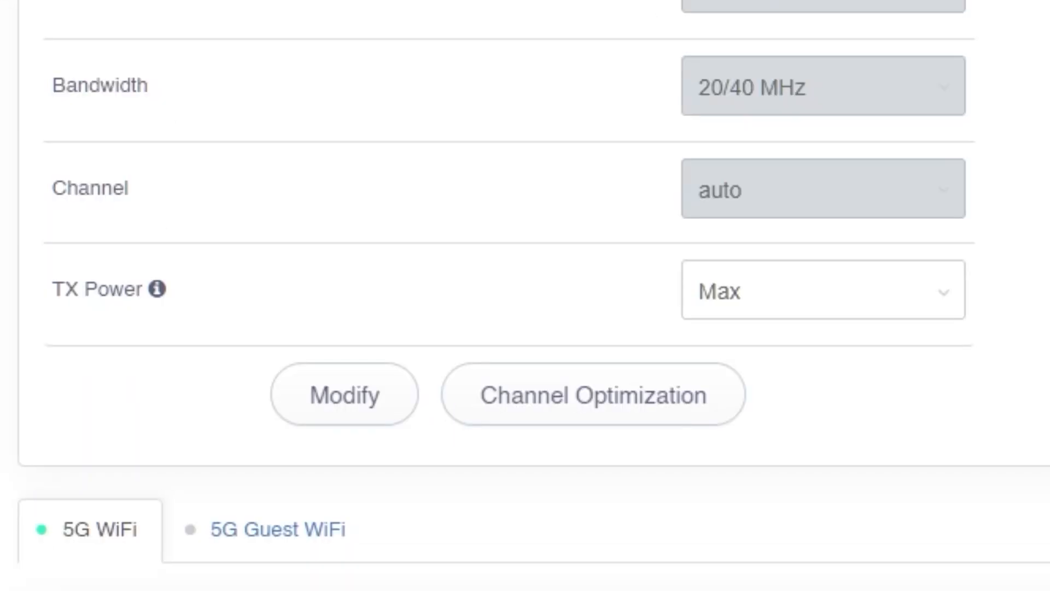
click(344, 395)
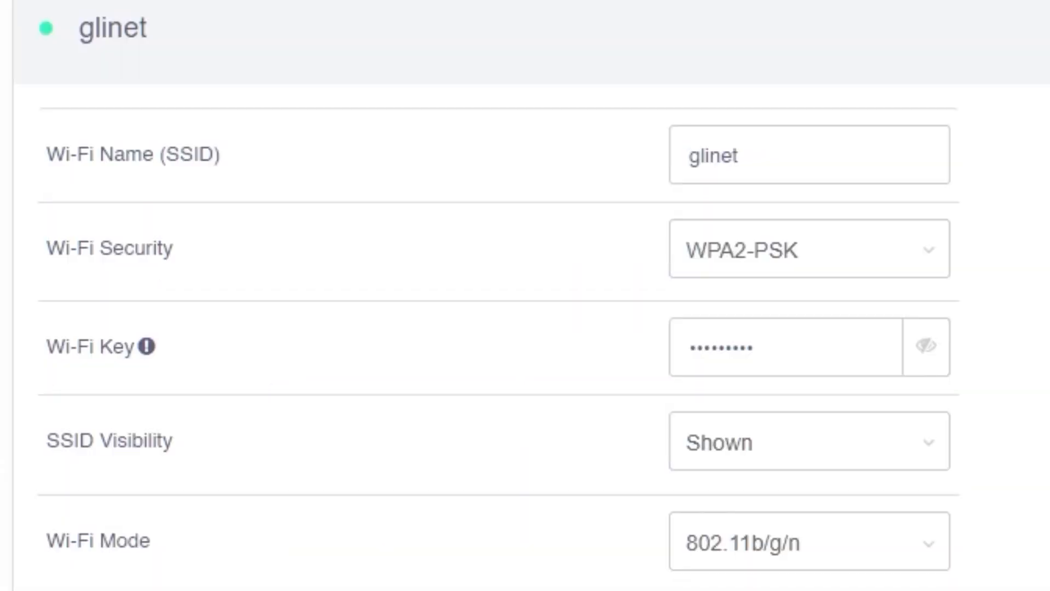
click(879, 158)
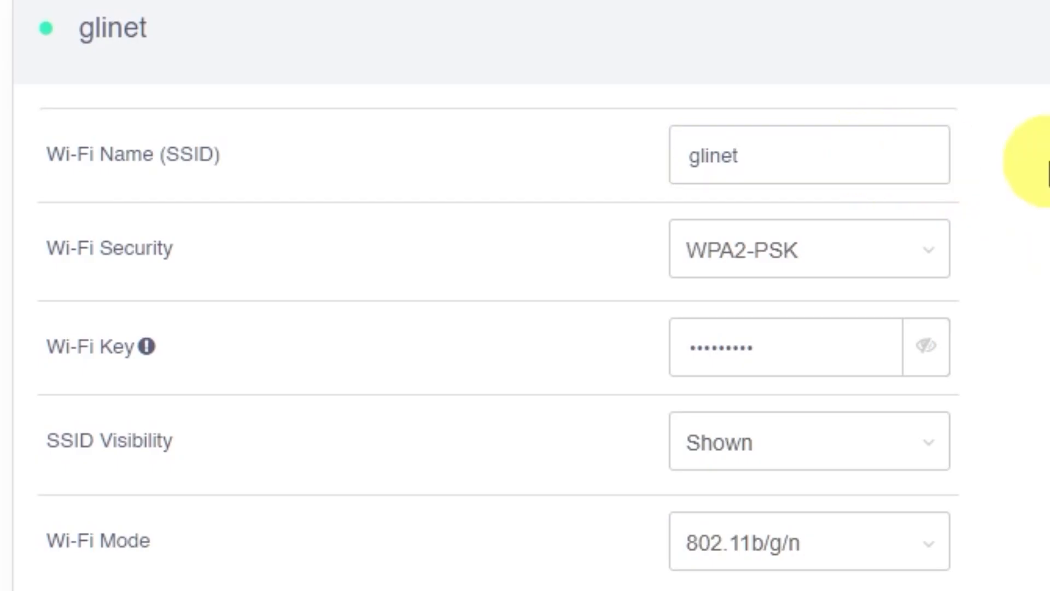
text(2G)
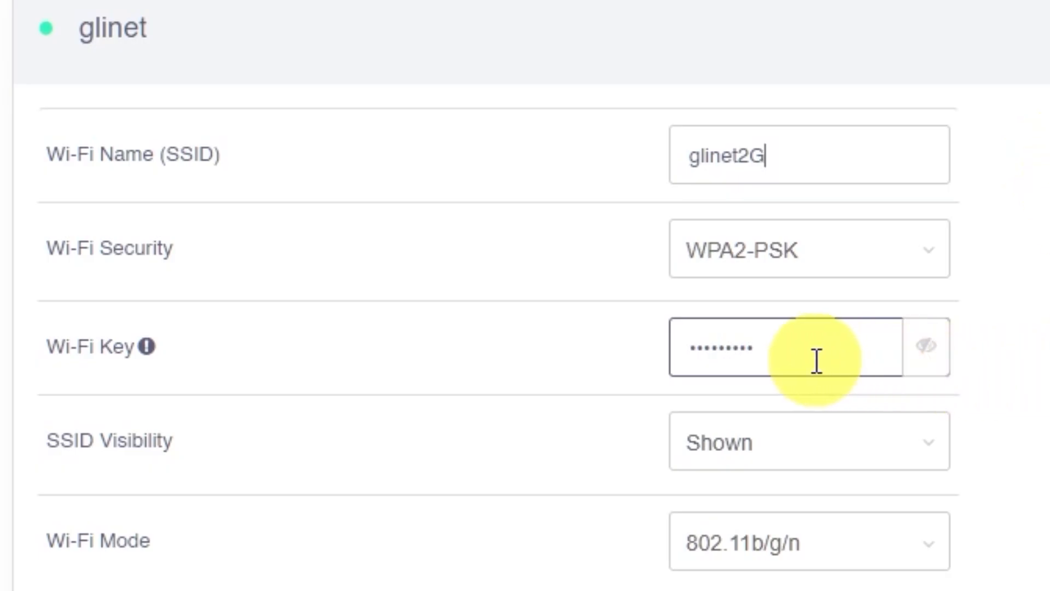
Replace the glinet2G Wi-Fi key with a new key, apply, and reconnect the tablet
drag(807, 353, 615, 348)
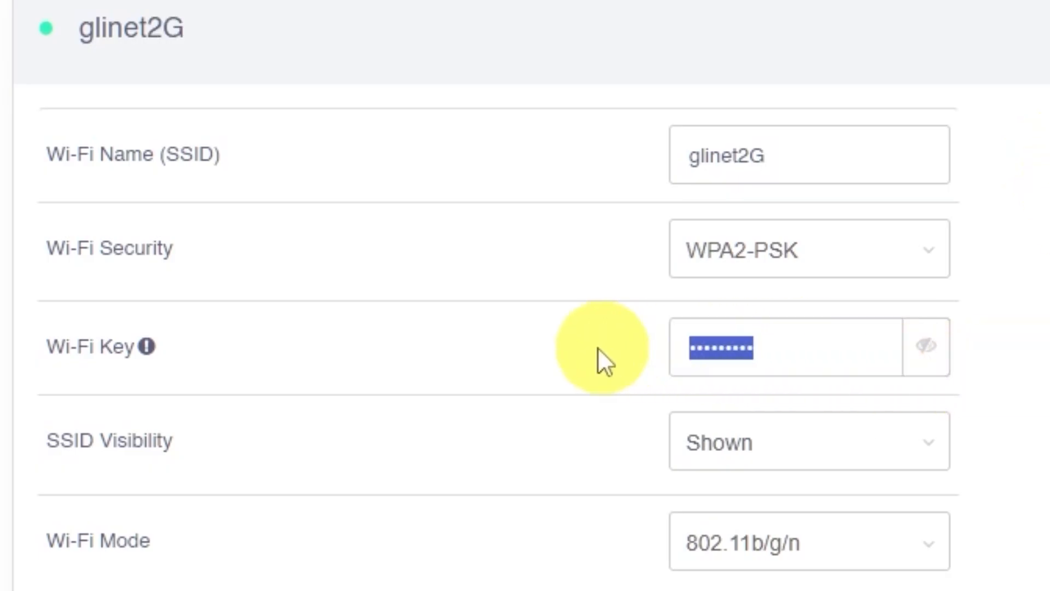
text(•••••••••)
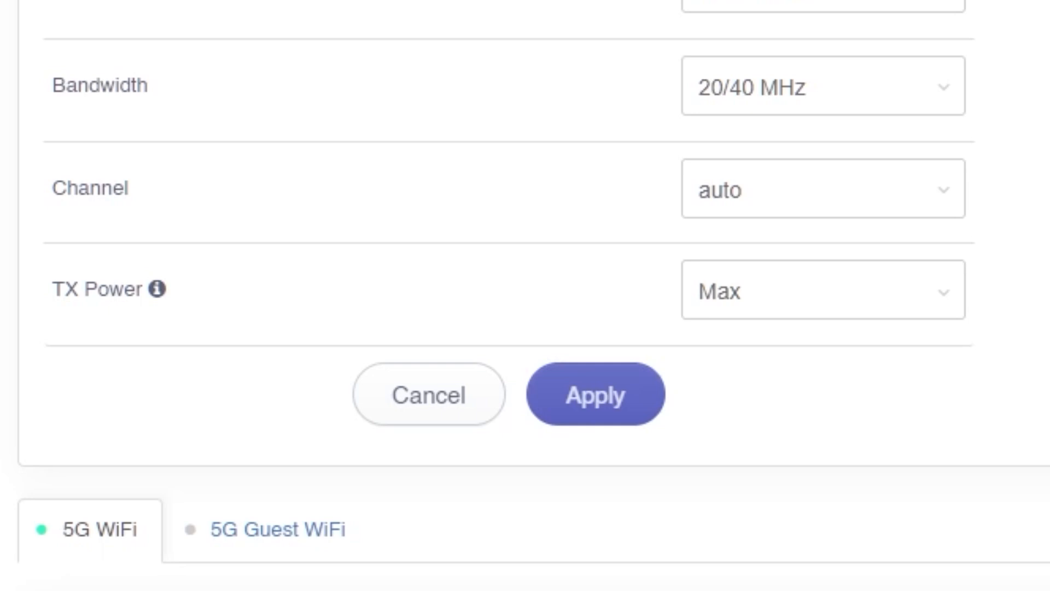
click(614, 410)
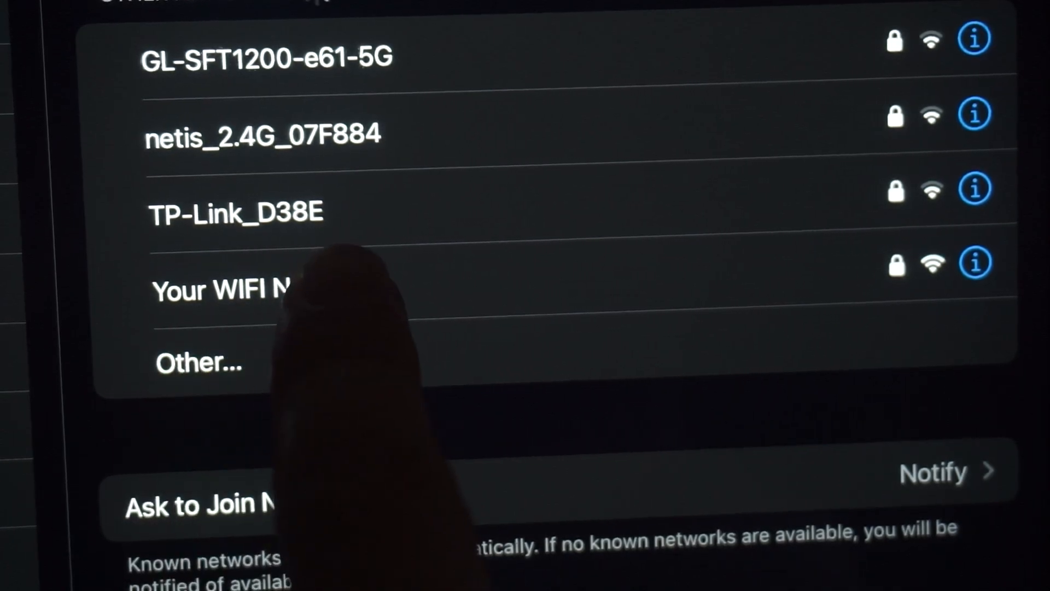
click(341, 276)
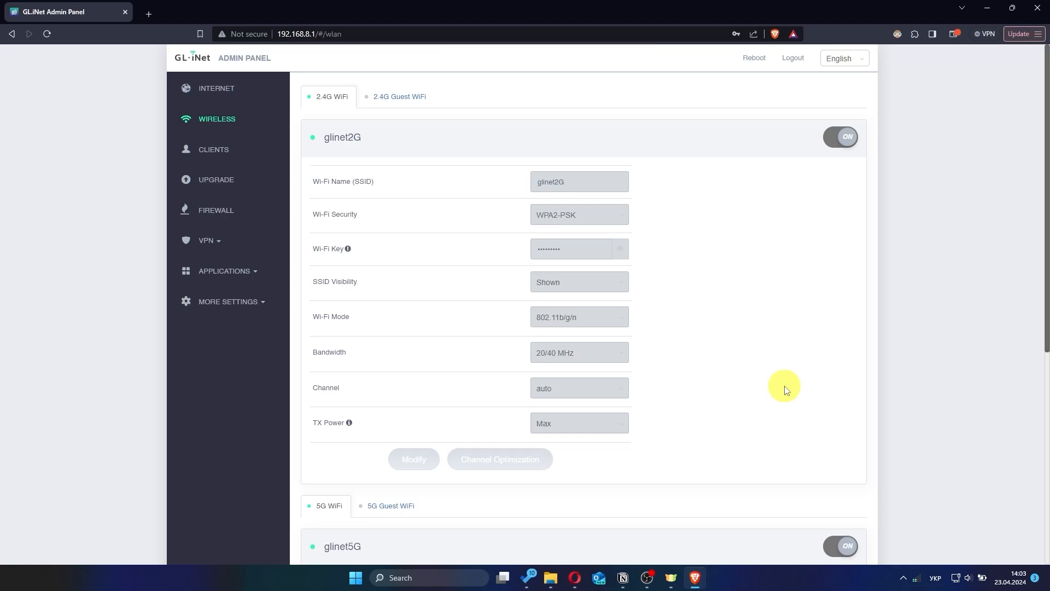
scroll(786, 391, down, 6)
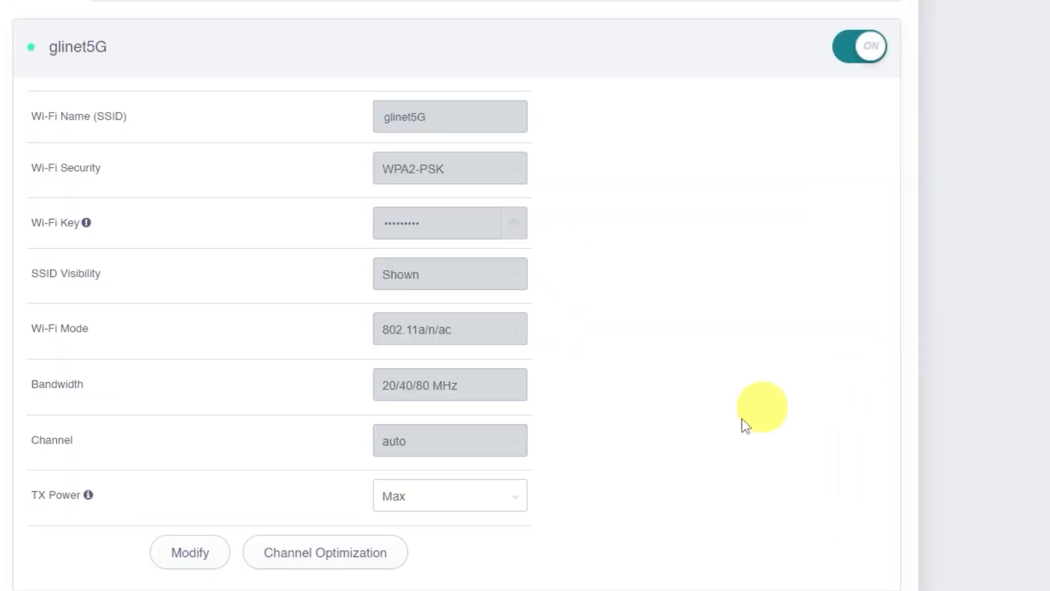
Replace the glinet5G key with a new nine-digit key, verify it with the eye icon, and apply
click(194, 552)
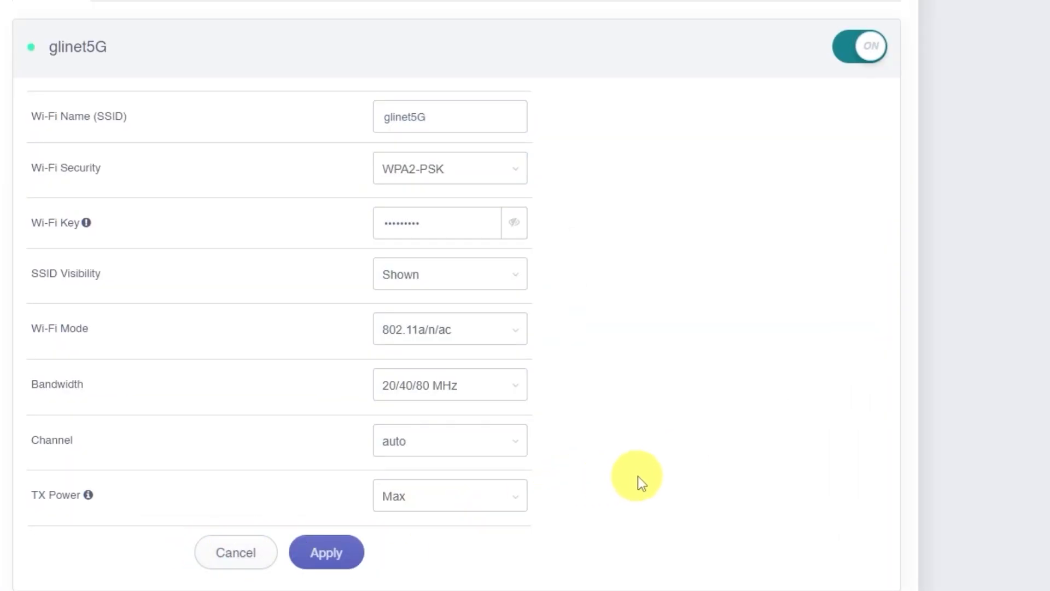
click(452, 221)
drag(453, 221, 368, 218)
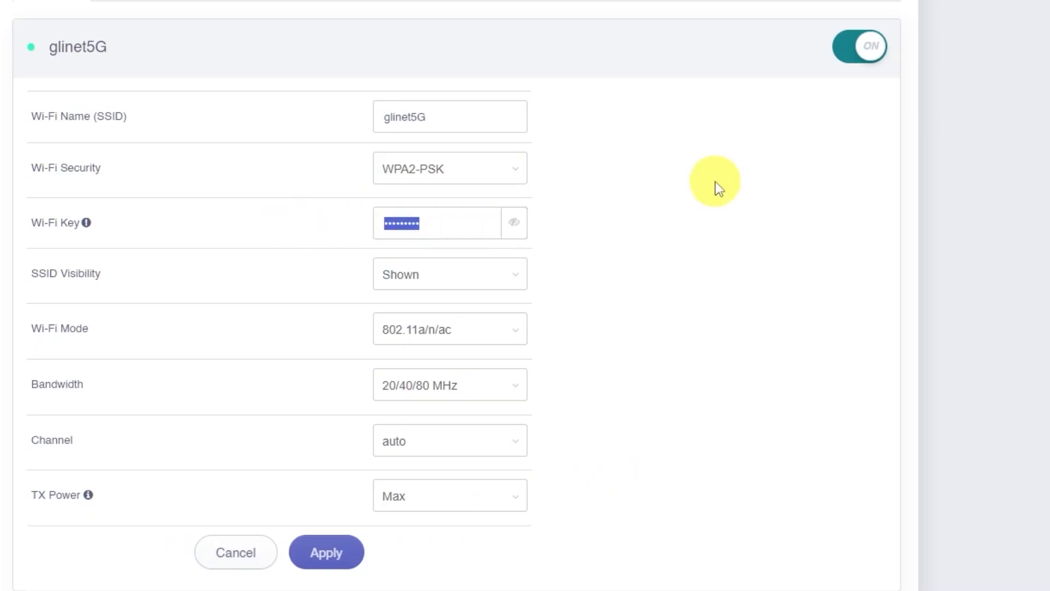
text(123456)
text(789)
click(512, 223)
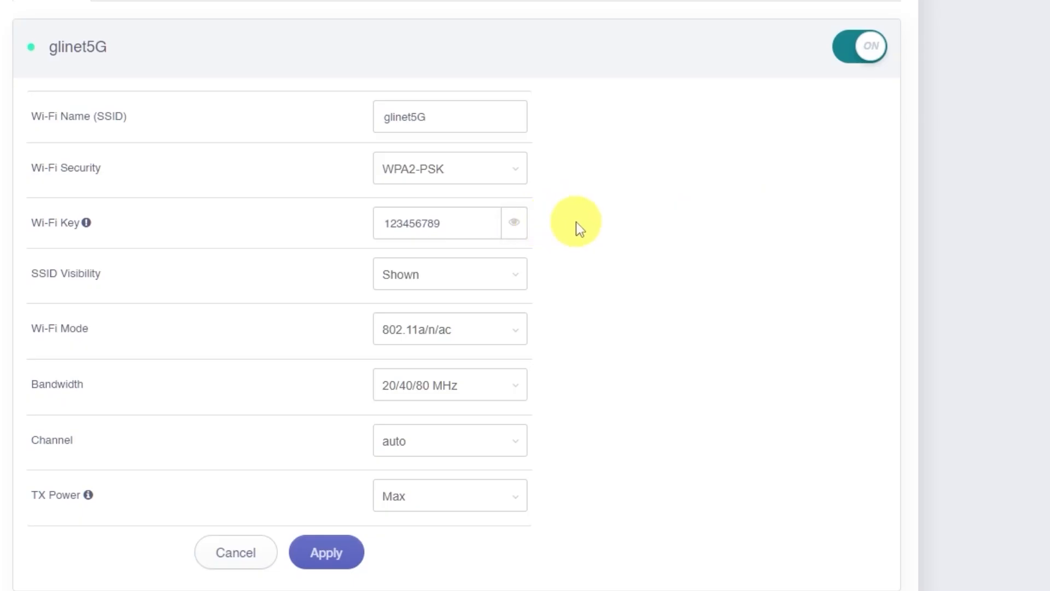
click(510, 224)
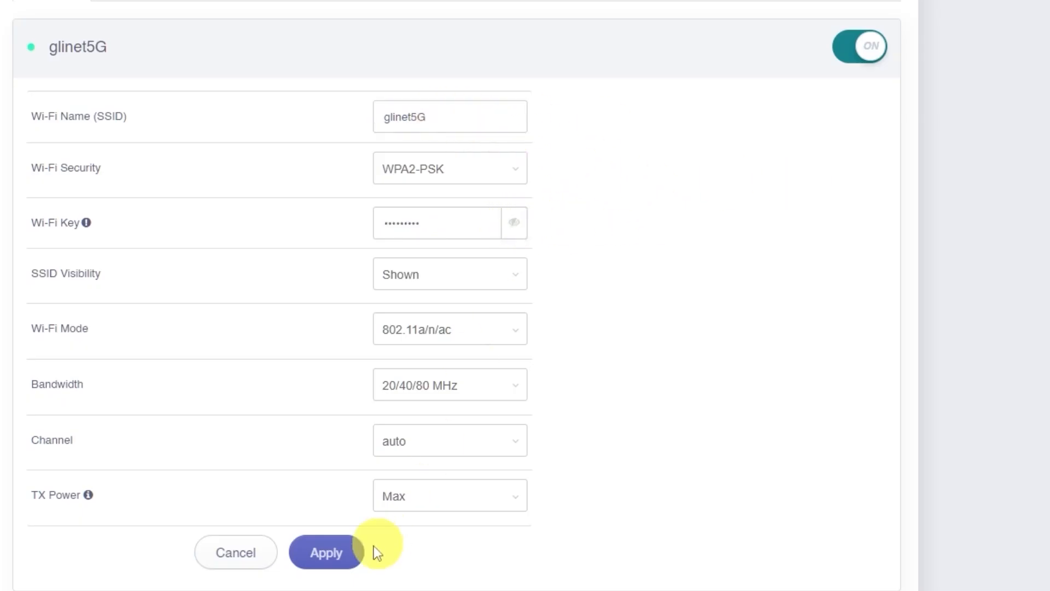
click(347, 553)
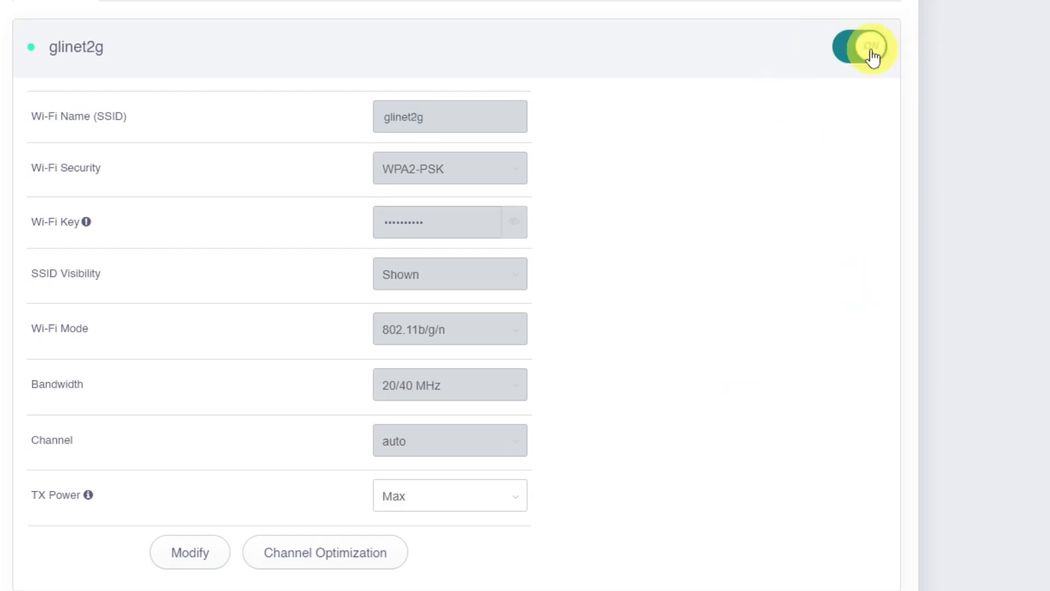
Toggle the glinet2g network's ON/OFF switch off, then on again
click(881, 47)
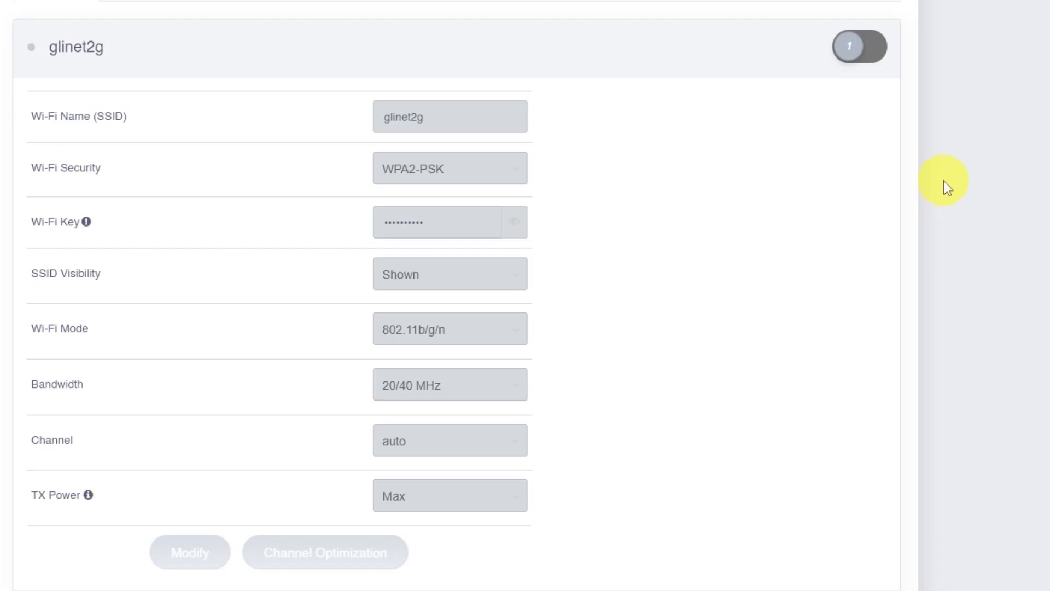
click(863, 55)
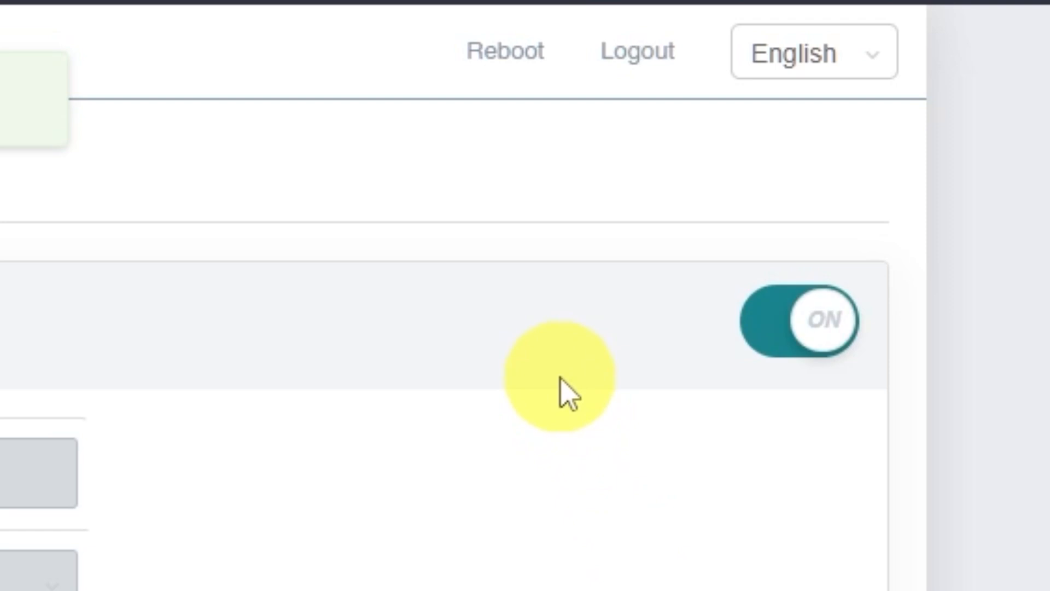
Reboot the router, confirming Yes in the Caution dialog
click(504, 53)
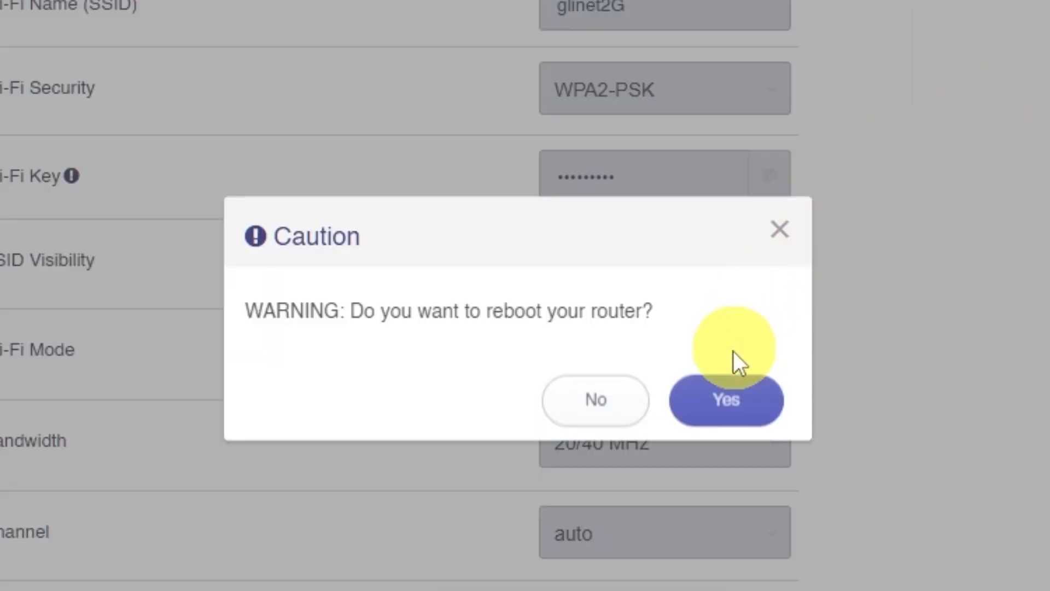
click(728, 407)
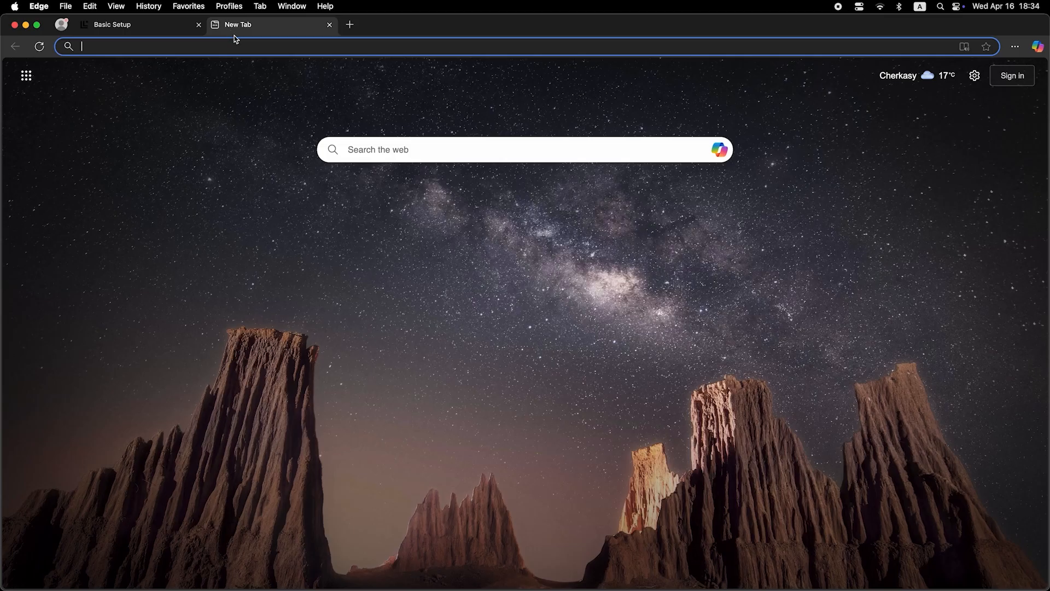
Search for 'dfdfdfdf' from the Edge New Tab address bar
click(239, 46)
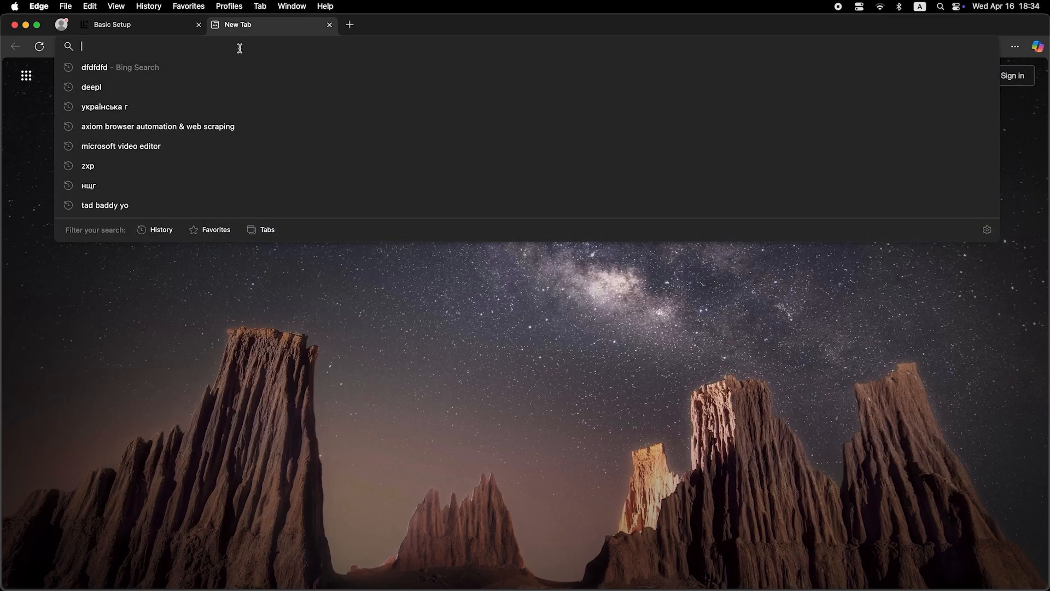
text(dfdfdfdf)
key(Return)
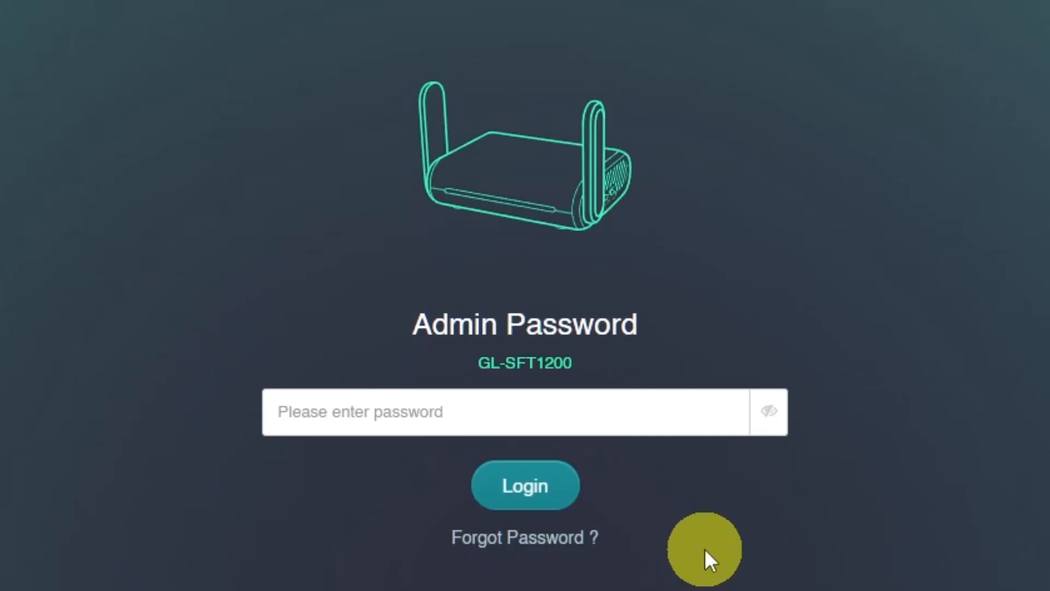
Sign back in to the admin panel by entering the admin password
click(602, 412)
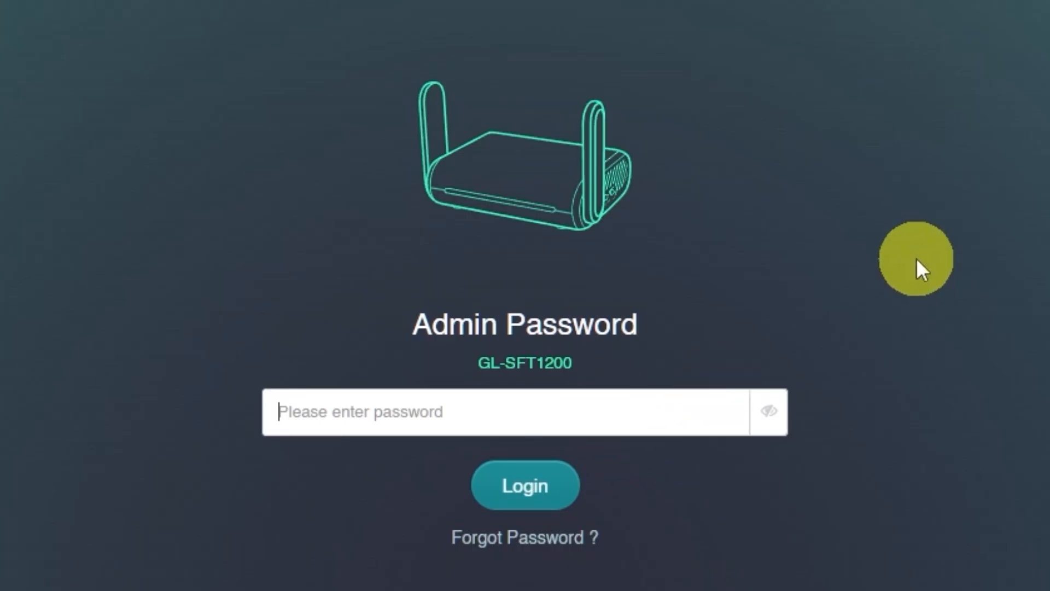
text(•••••)
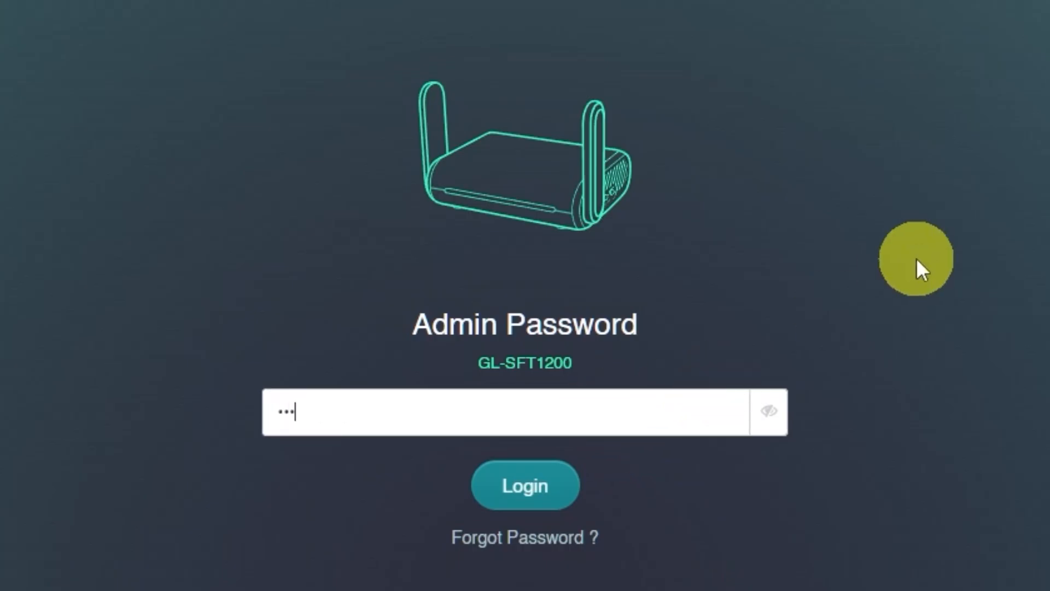
click(525, 487)
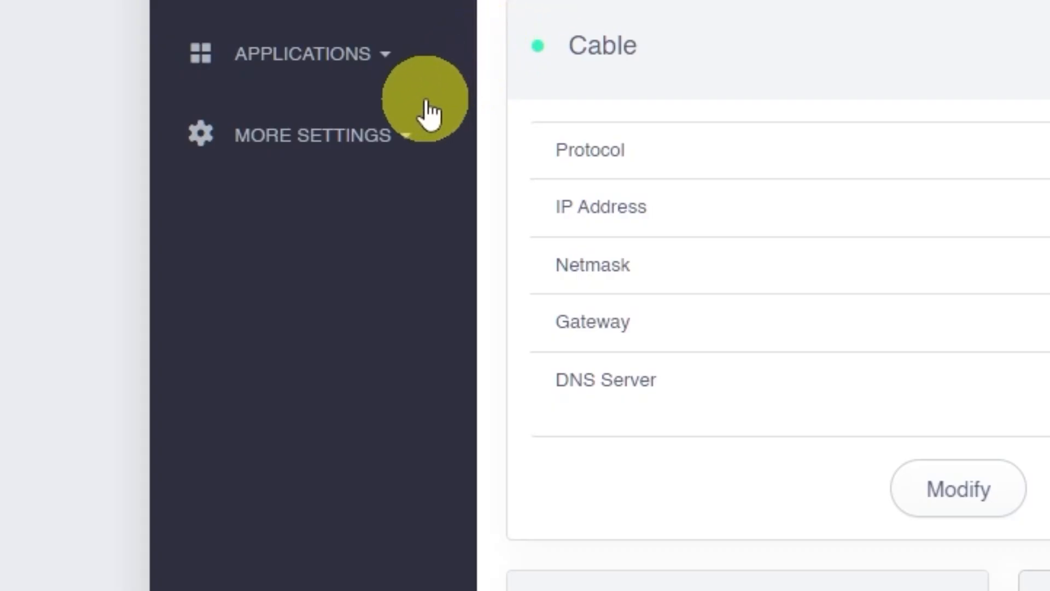
click(391, 137)
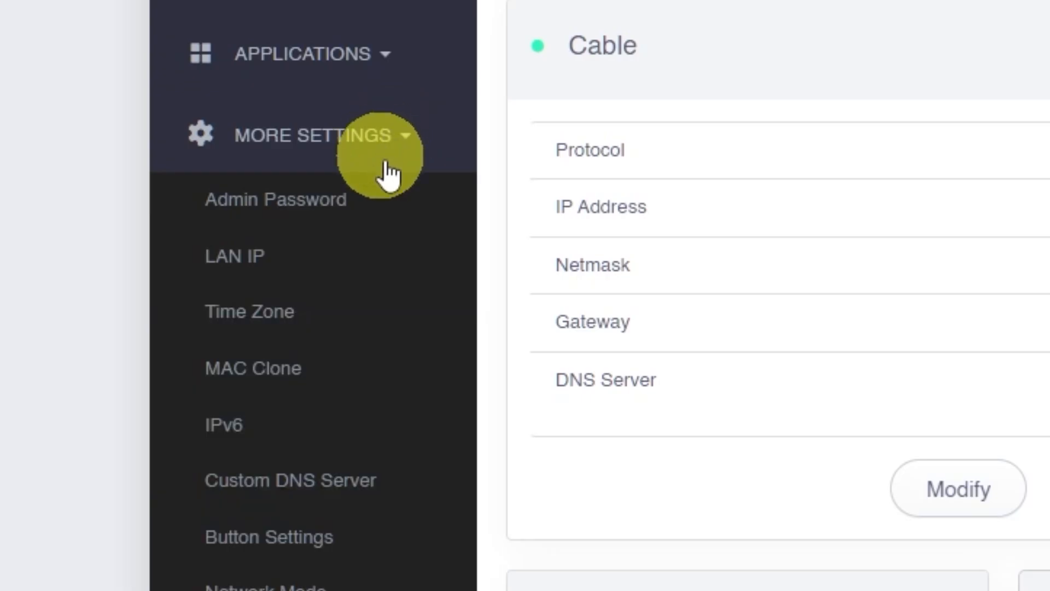
click(317, 371)
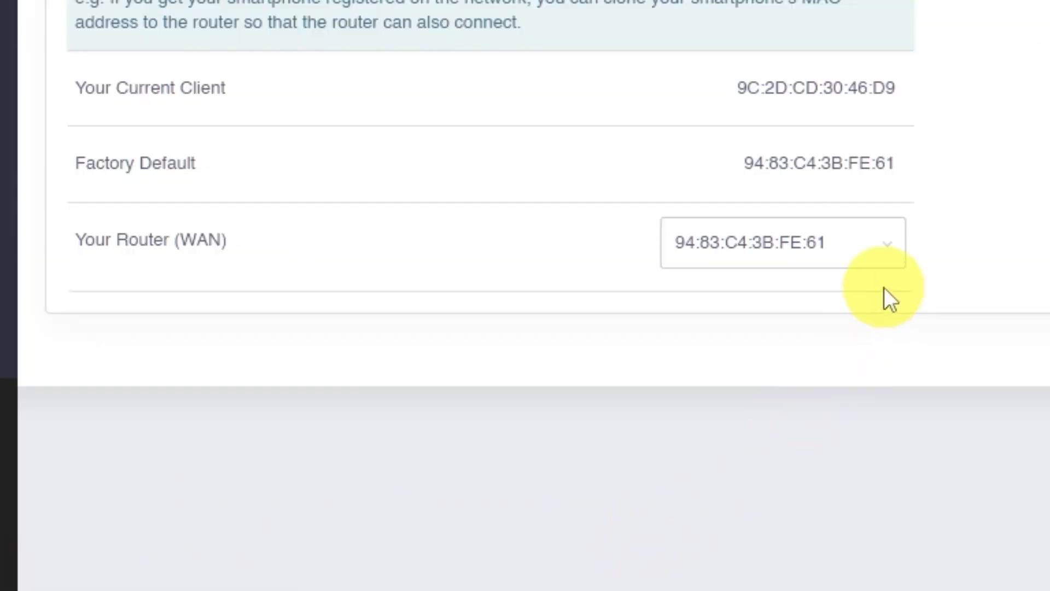
click(890, 236)
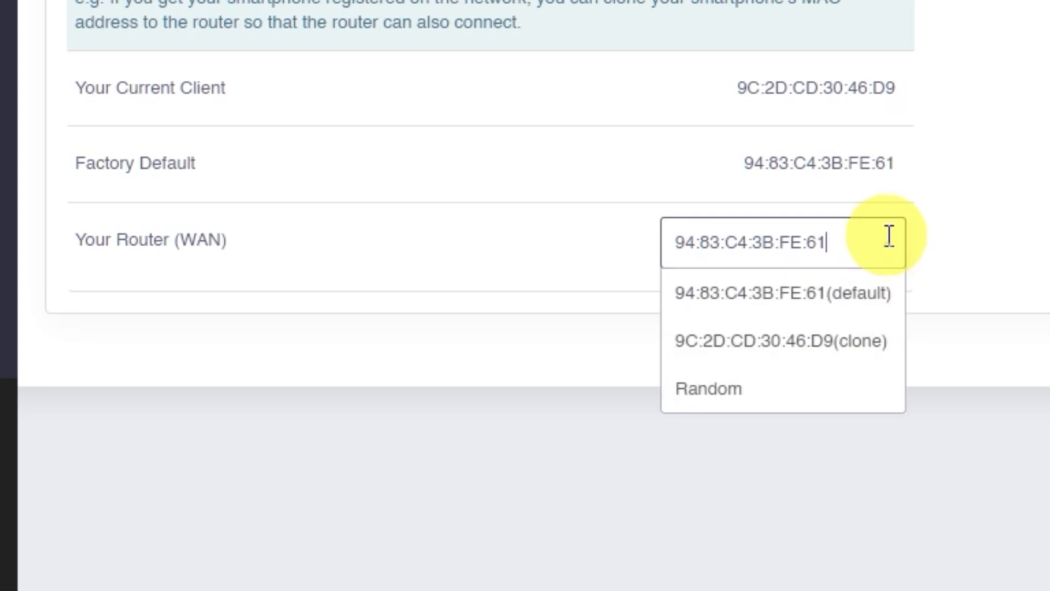
click(826, 342)
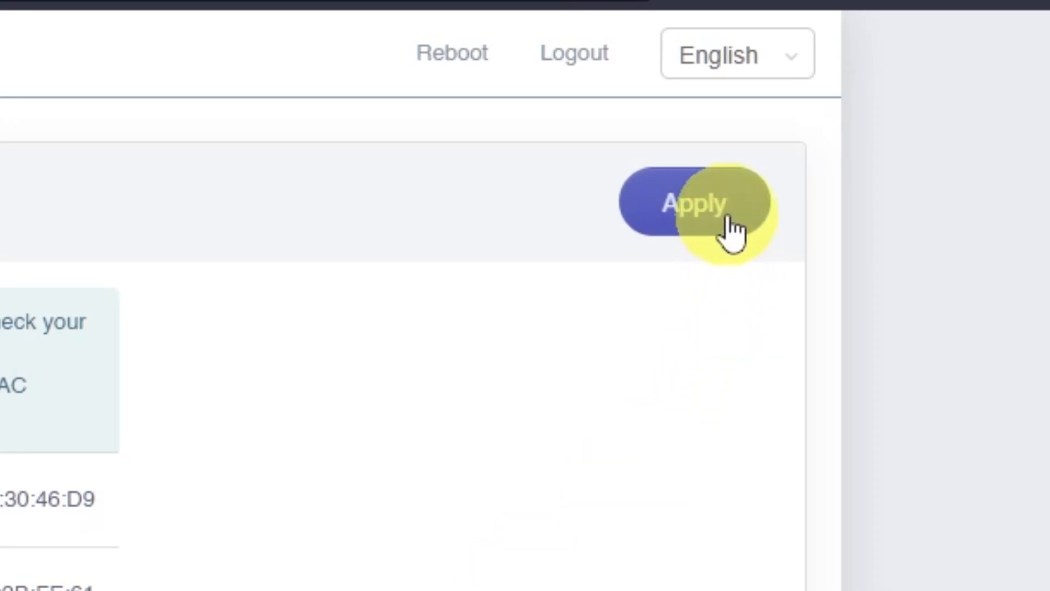
Apply the MAC clone setting, then reboot the router and confirm the reboot
click(732, 230)
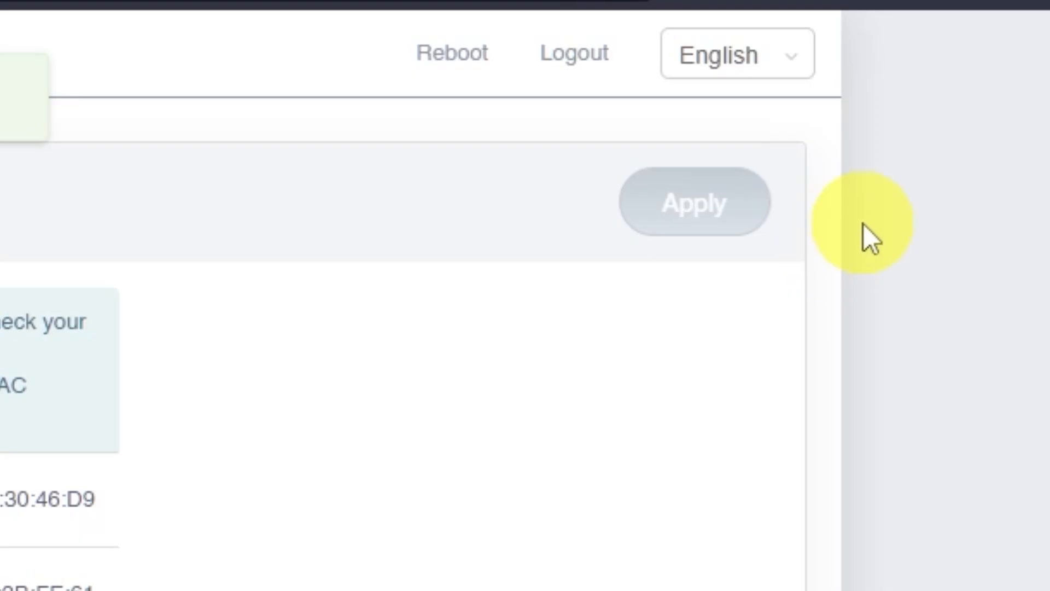
click(485, 76)
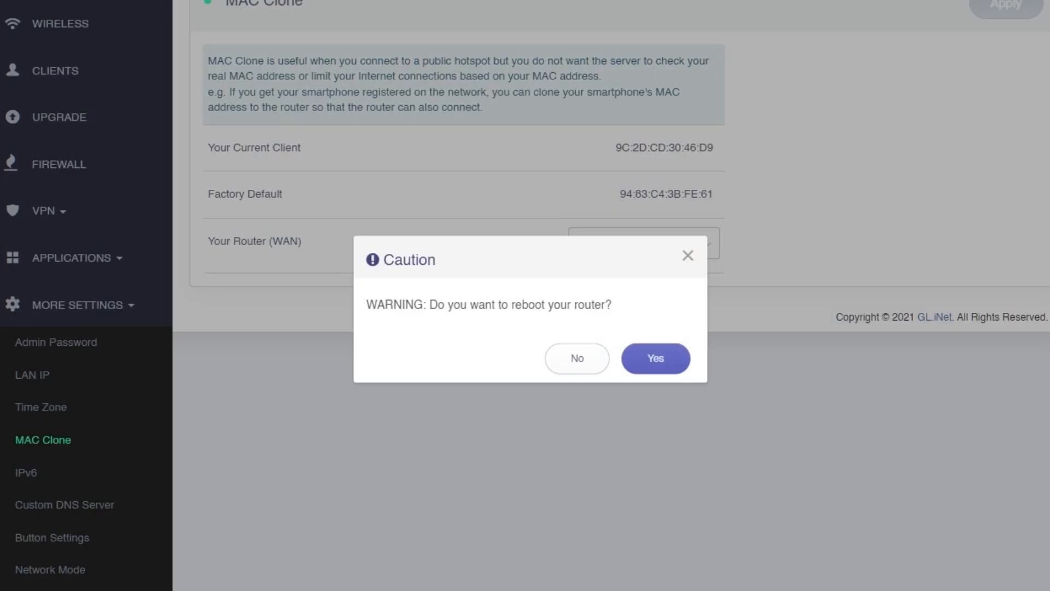
click(663, 360)
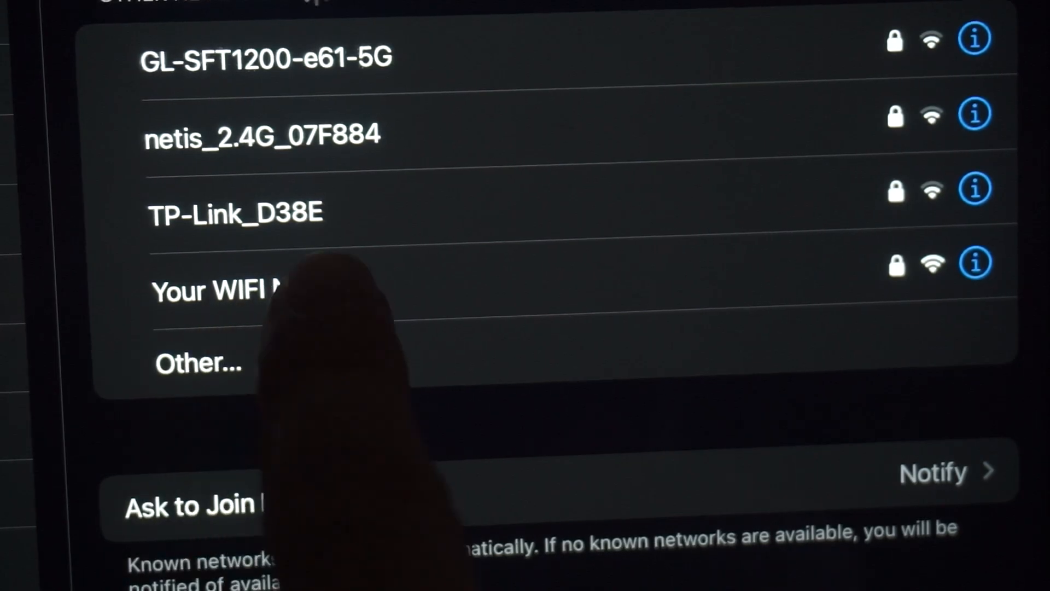
Reconnect the tablet to the router's Wi-Fi and run a Bing search for 'dfdfdfdf' in Edge
click(247, 290)
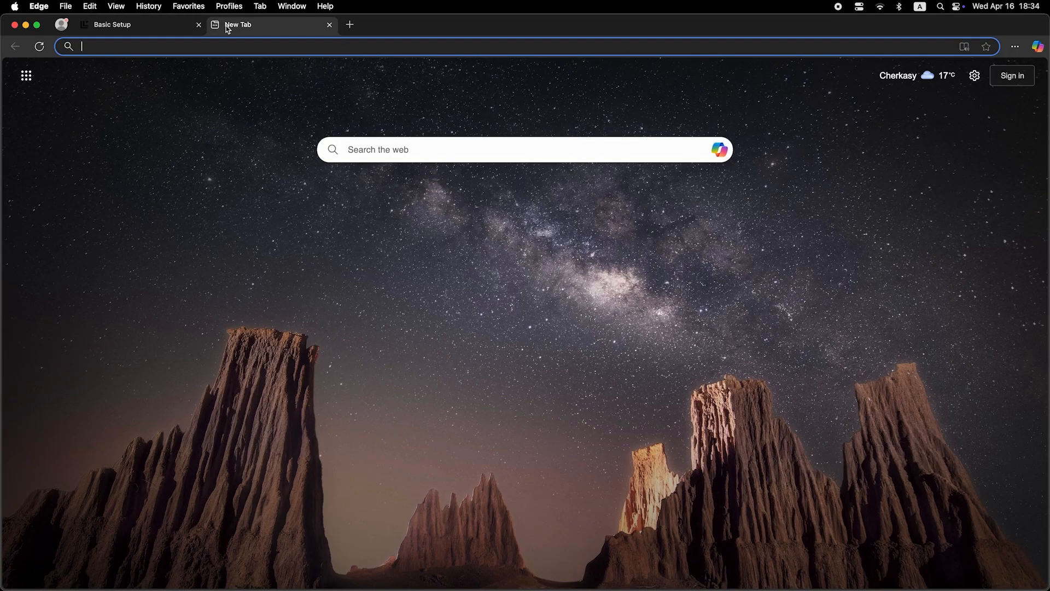
click(239, 48)
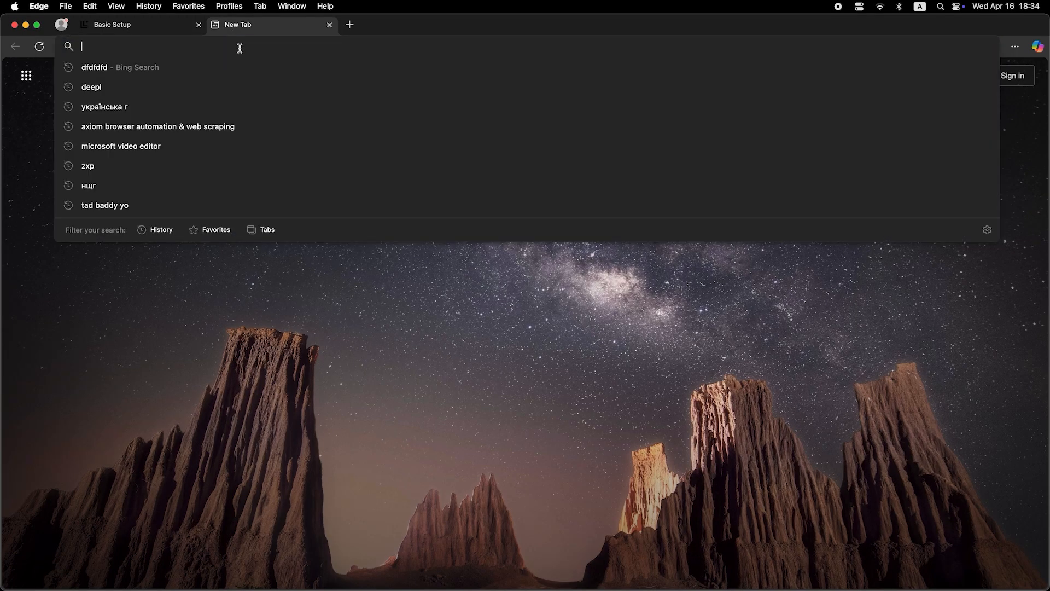
text(dfdfdfdf)
key(Return)
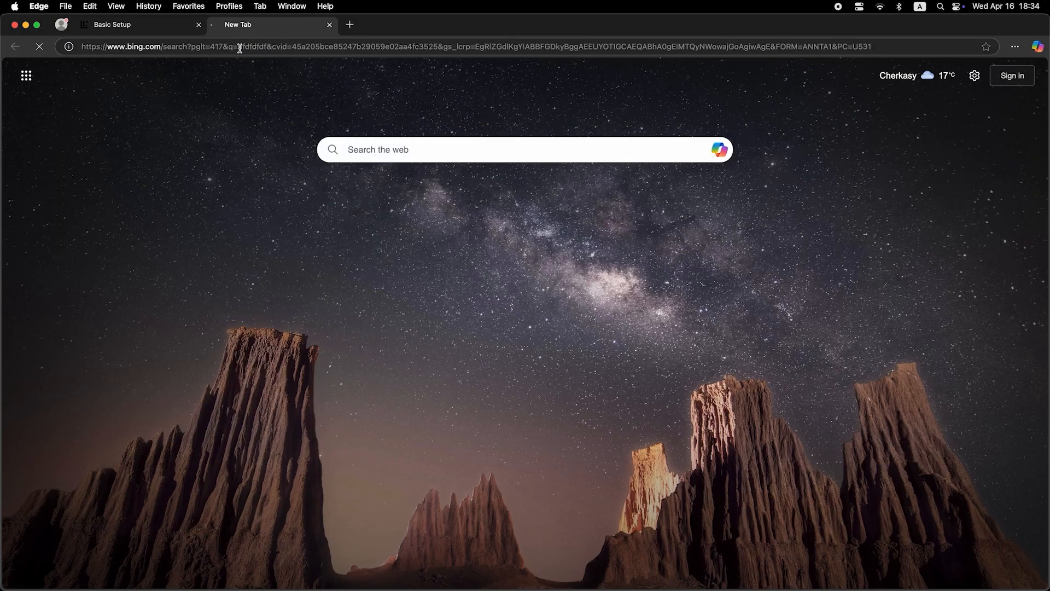